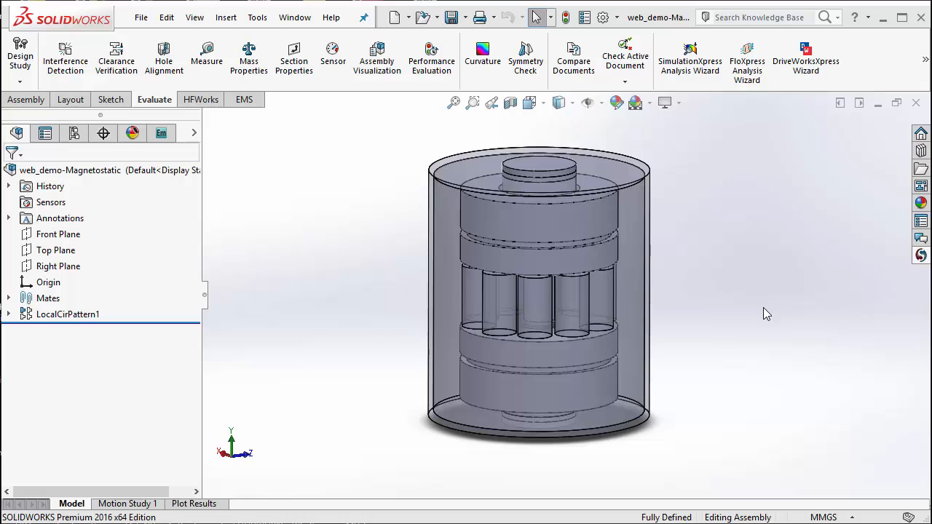
# Cut the assembly view with a planar section through the Right Plane and briefly highlight the grooved shaft.
pyautogui.click(510, 103)
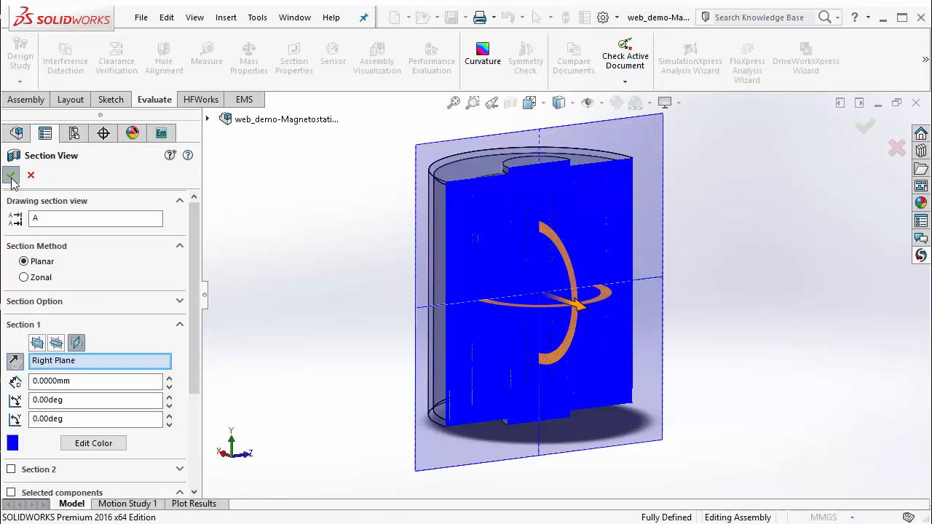
pyautogui.click(10, 175)
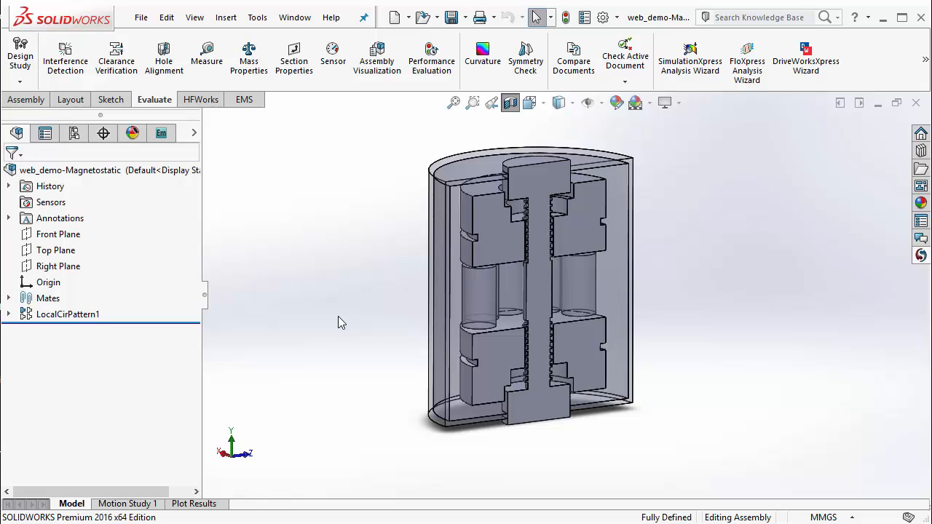
pyautogui.click(539, 176)
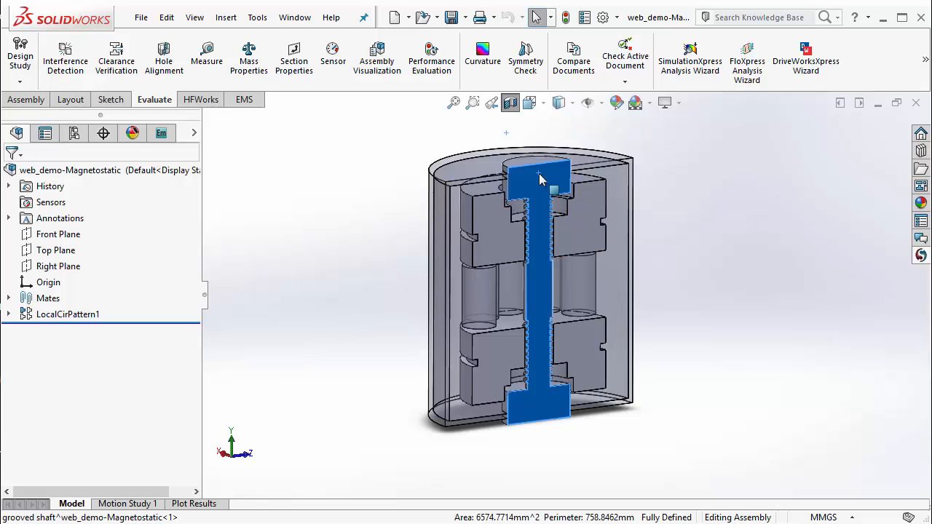
pyautogui.click(288, 276)
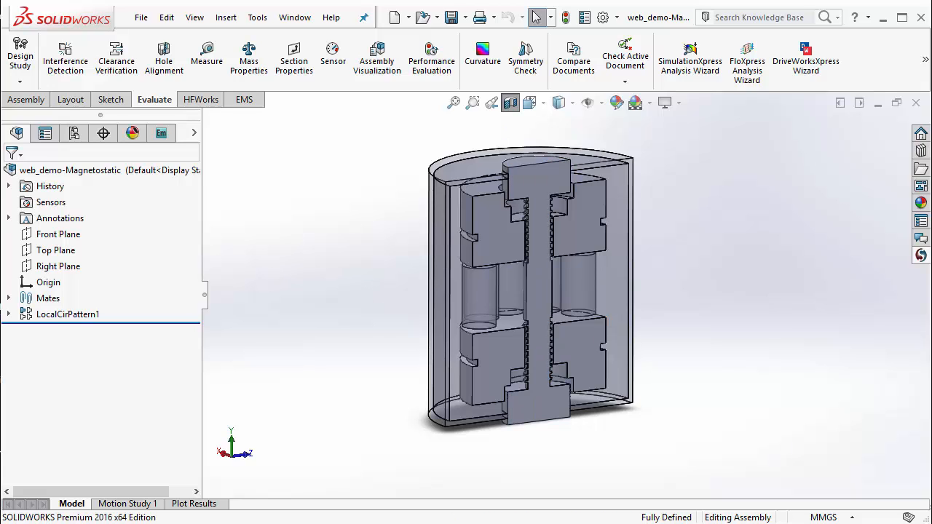
# Create a new EMS magnetostatic study for the assembly, keeping the default name and the Multi-Core Iterative Solver at 0.0001.
pyautogui.click(166, 138)
pyautogui.click(84, 177)
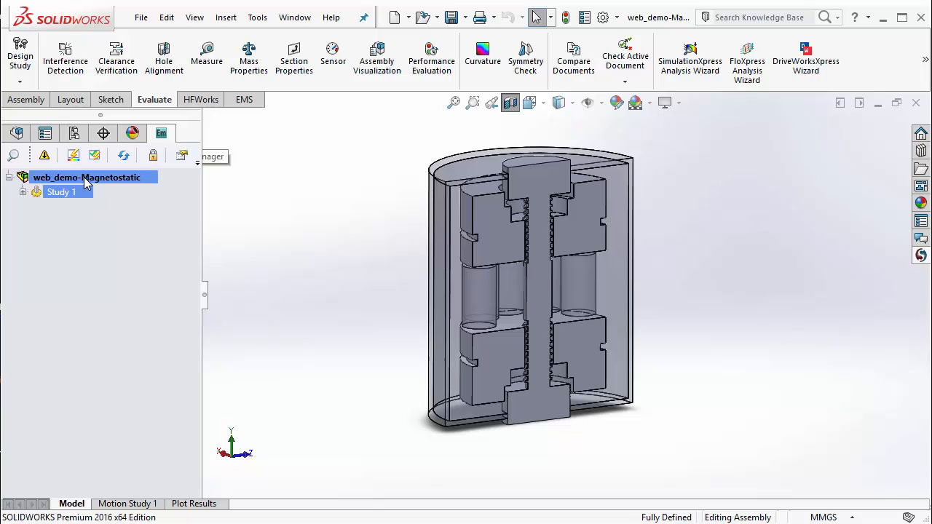
pyautogui.rightClick(83, 177)
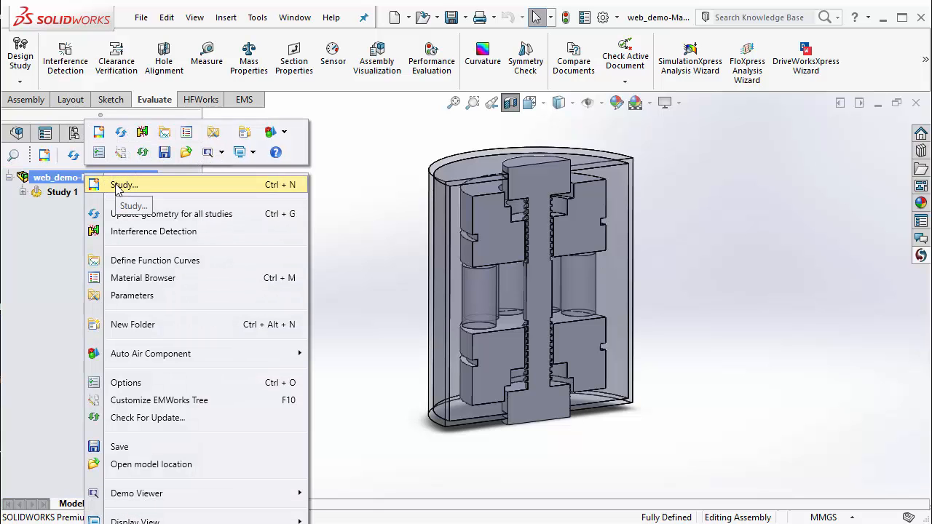
pyautogui.click(256, 238)
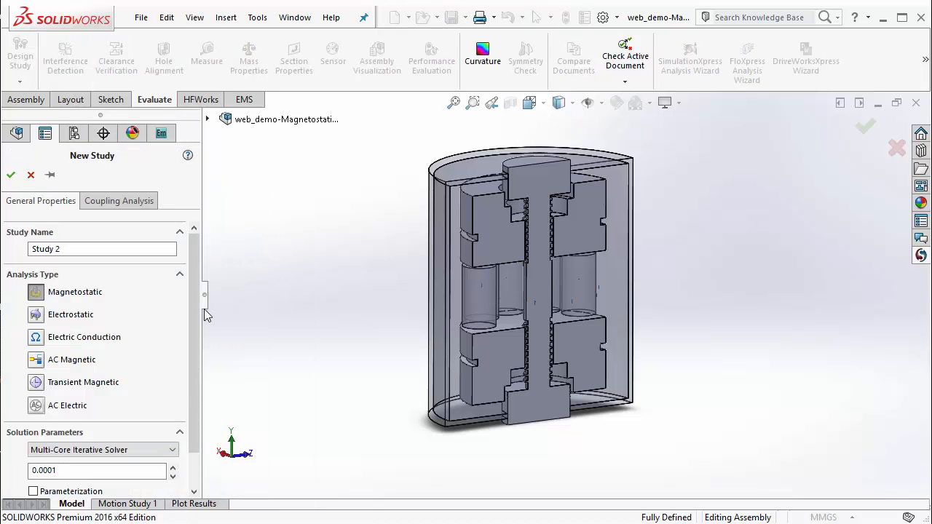
pyautogui.moveTo(189, 279); pyautogui.dragTo(197, 308)
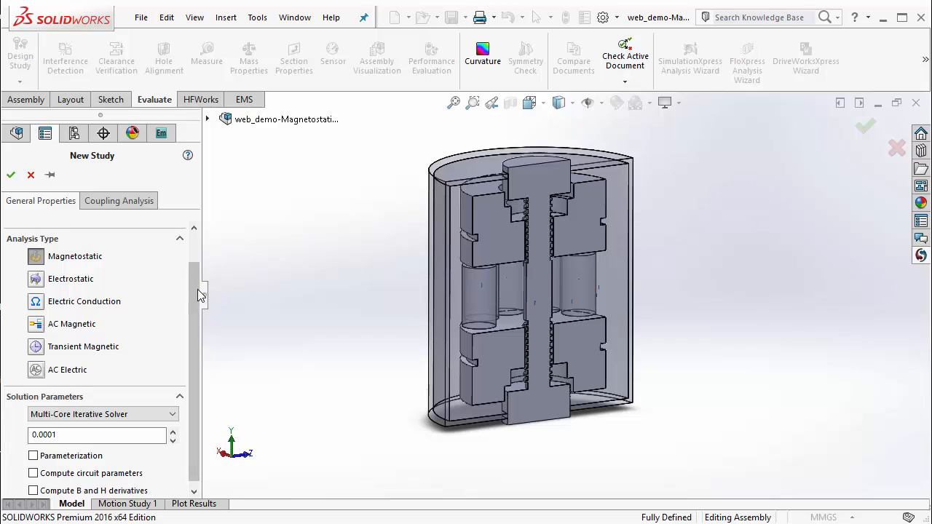
pyautogui.scroll(2, 197, 289)
pyautogui.click(11, 175)
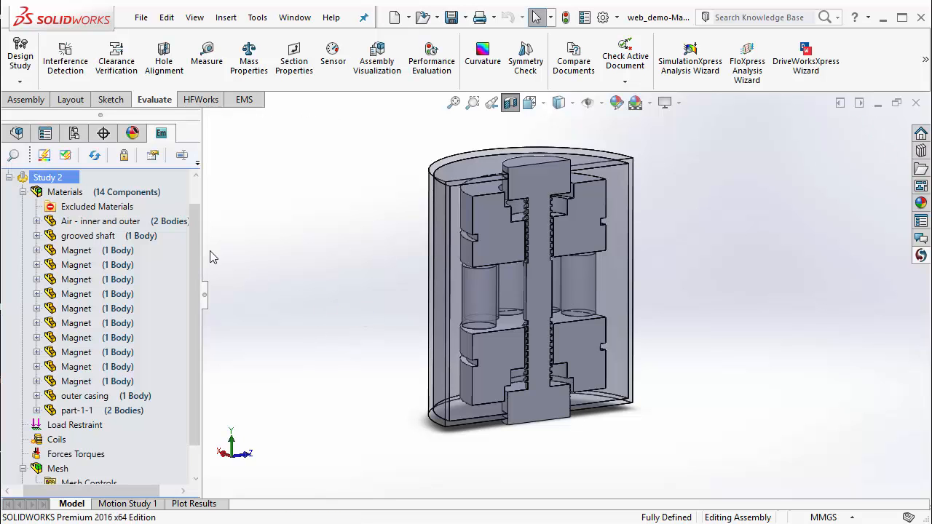
# Apply the non-linear material AISI 430 to the outer casing in the new study.
pyautogui.moveTo(199, 249); pyautogui.dragTo(234, 264)
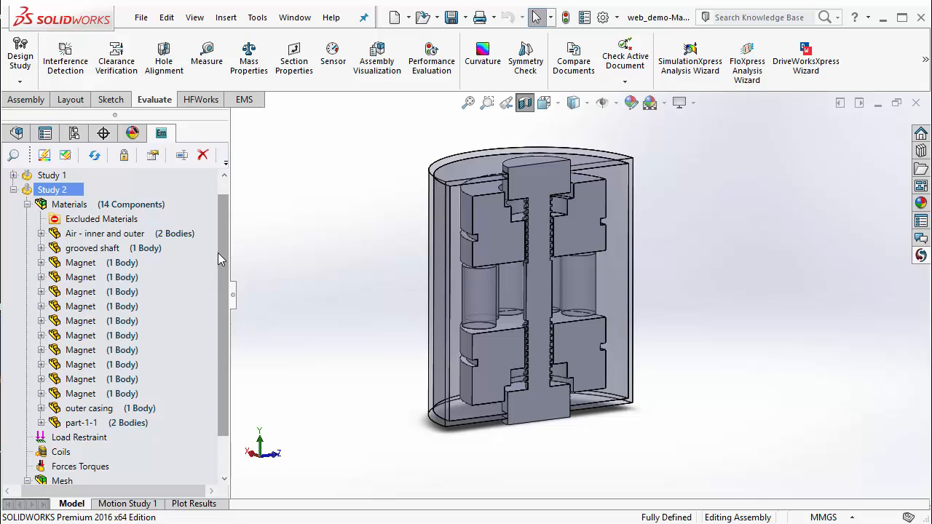
pyautogui.click(122, 410)
pyautogui.rightClick(122, 409)
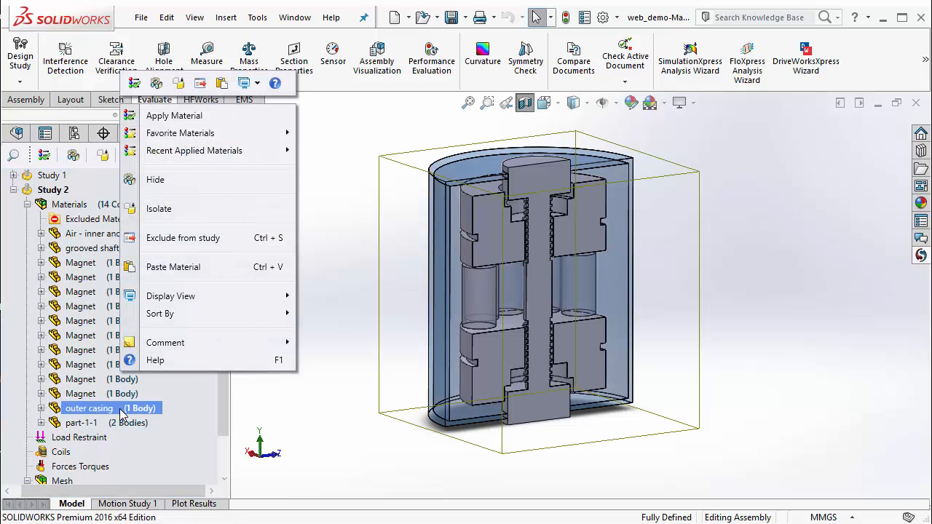
pyautogui.click(208, 117)
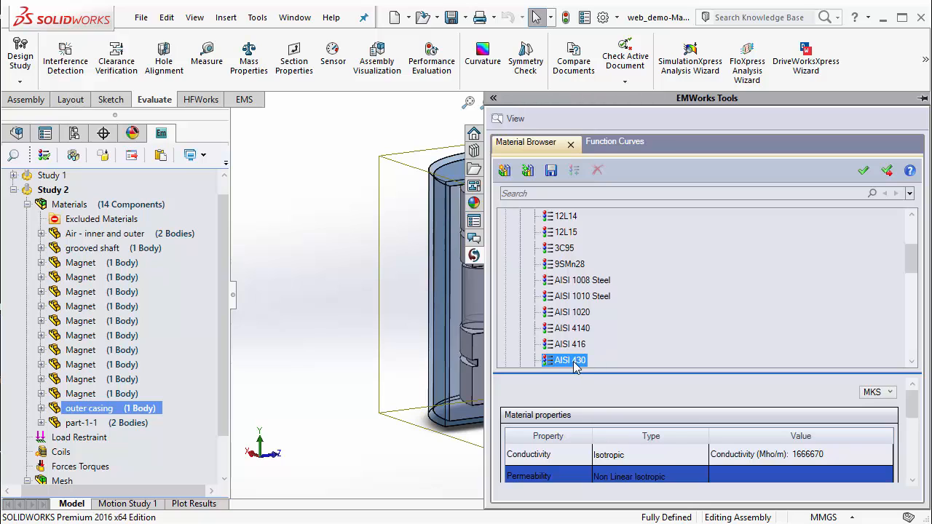
pyautogui.click(886, 172)
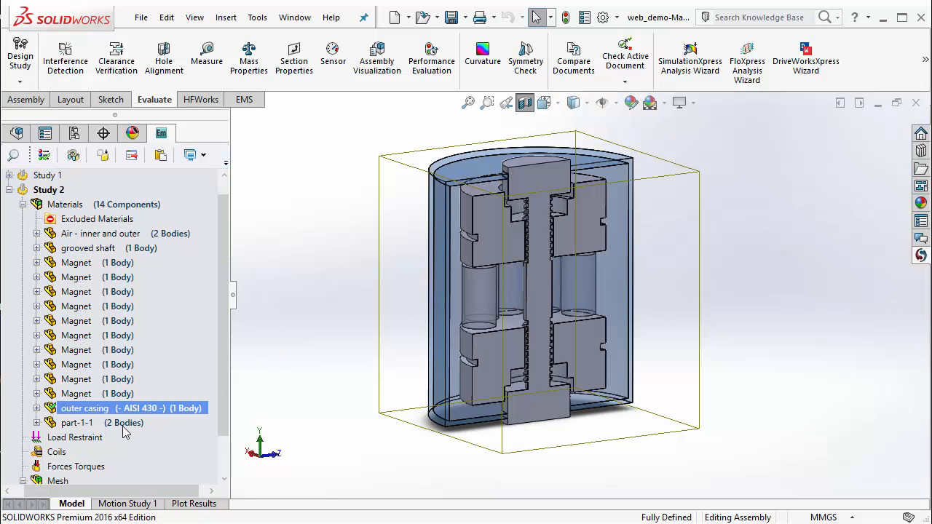
# Assign the recently applied material AISI 430 to the grooved shaft.
pyautogui.keyDown('ctrl'); pyautogui.click(112, 249); pyautogui.keyUp('ctrl')
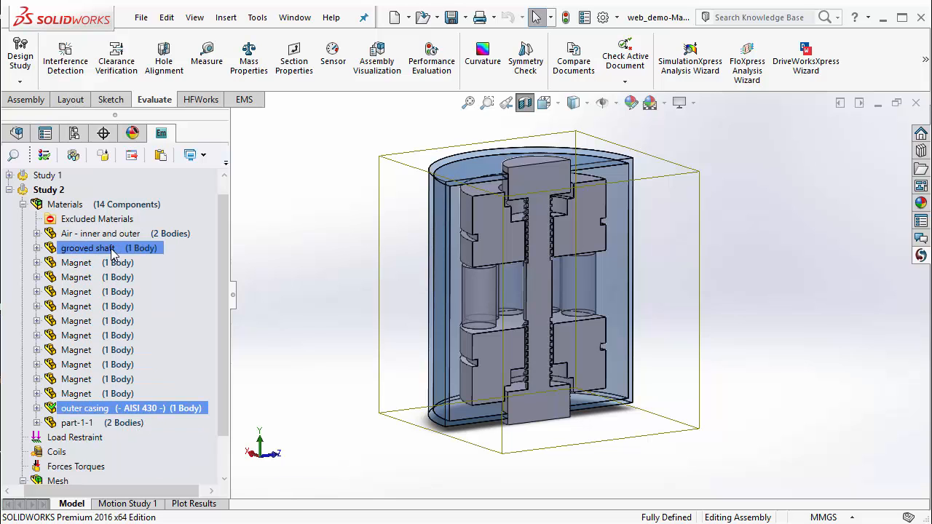
pyautogui.rightClick(112, 252)
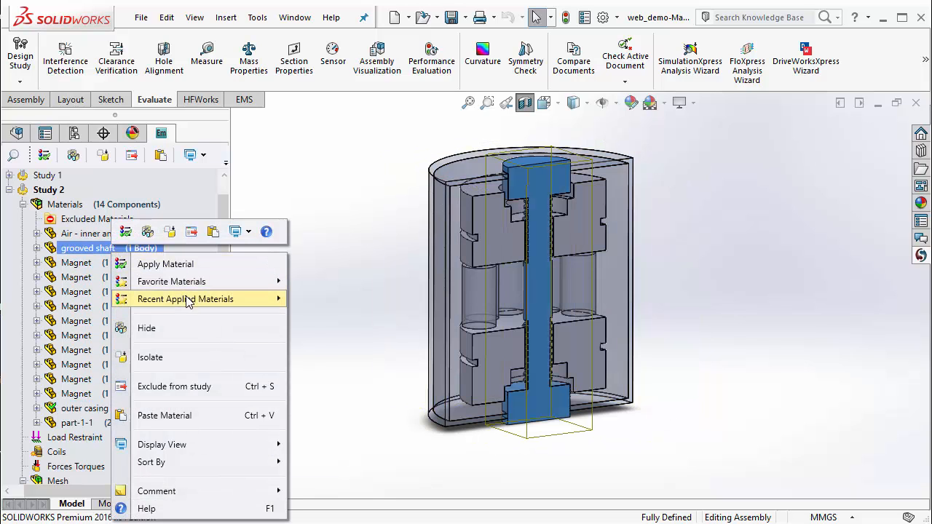
pyautogui.moveTo(187, 300)
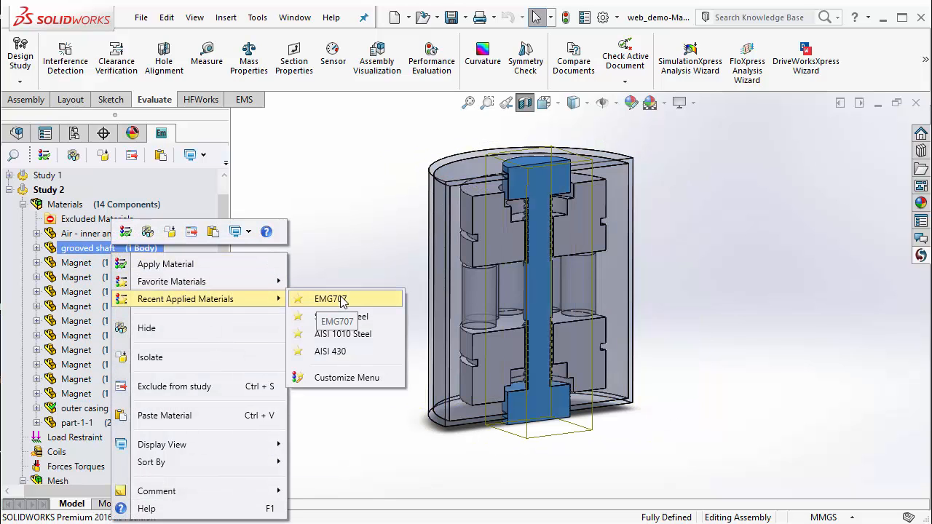
pyautogui.click(362, 354)
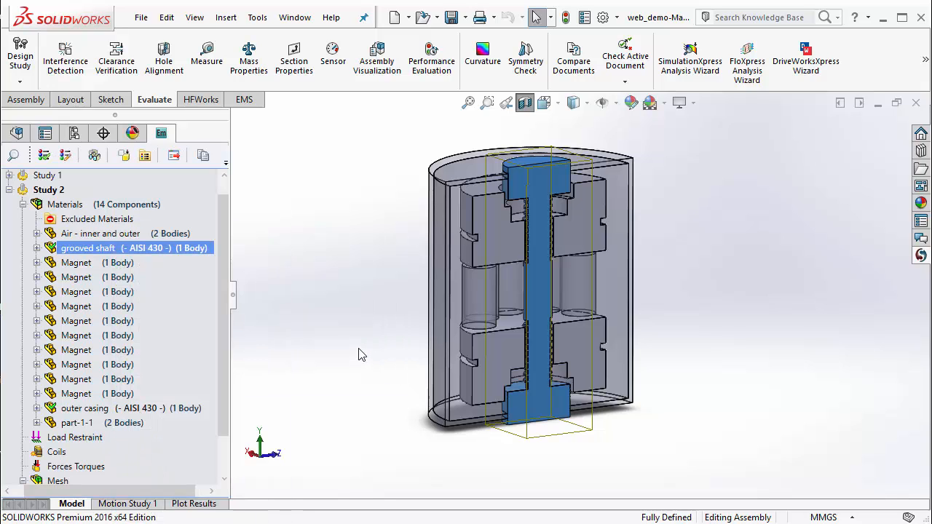
# Assign the recently applied material AISI 430 to both bodies of part-1-1.
pyautogui.keyDown('ctrl'); pyautogui.click(110, 423); pyautogui.keyUp('ctrl')
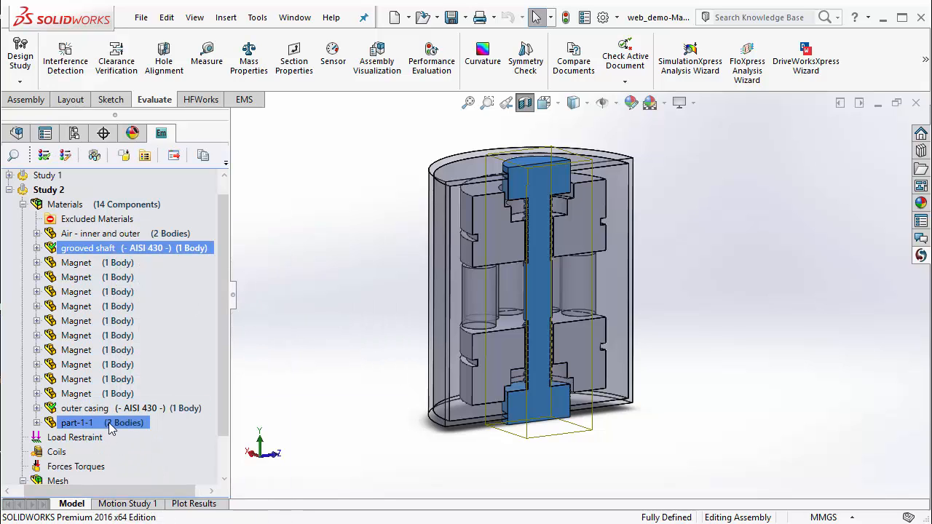
pyautogui.click(109, 423)
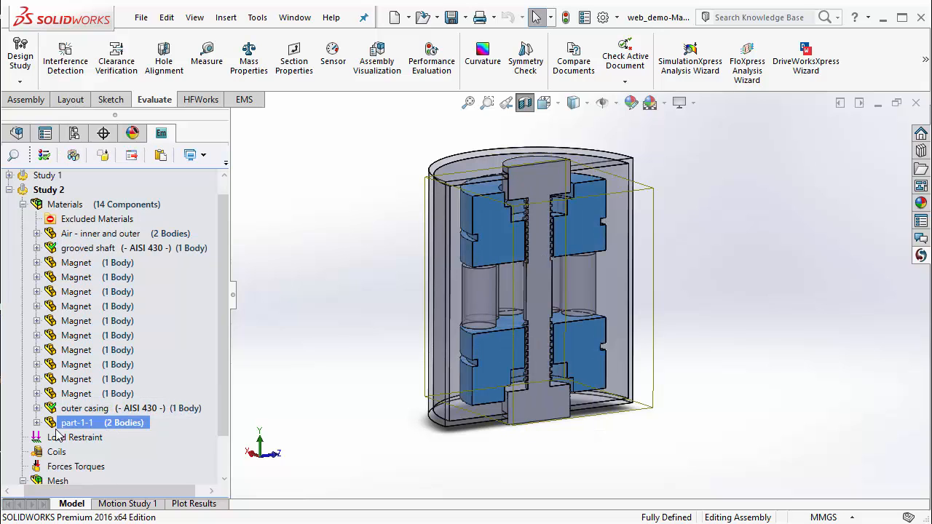
pyautogui.rightClick(106, 427)
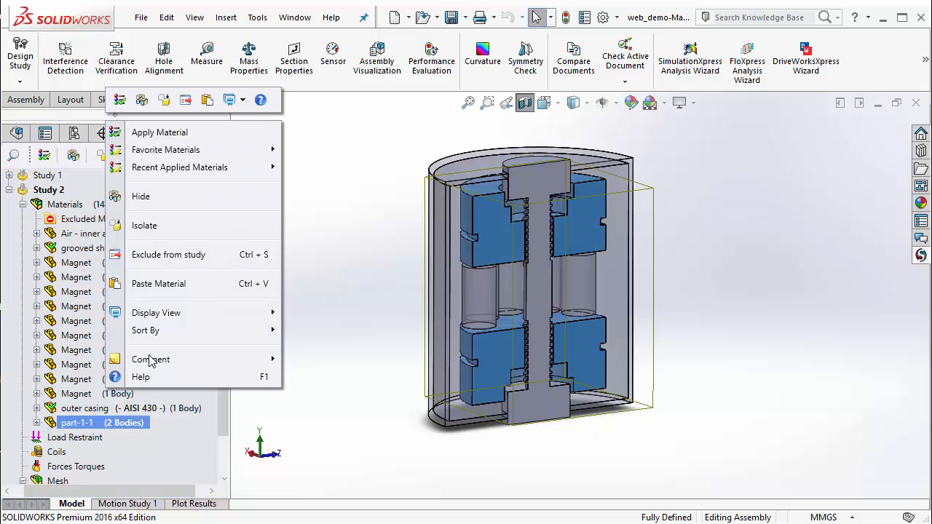
pyautogui.moveTo(257, 167)
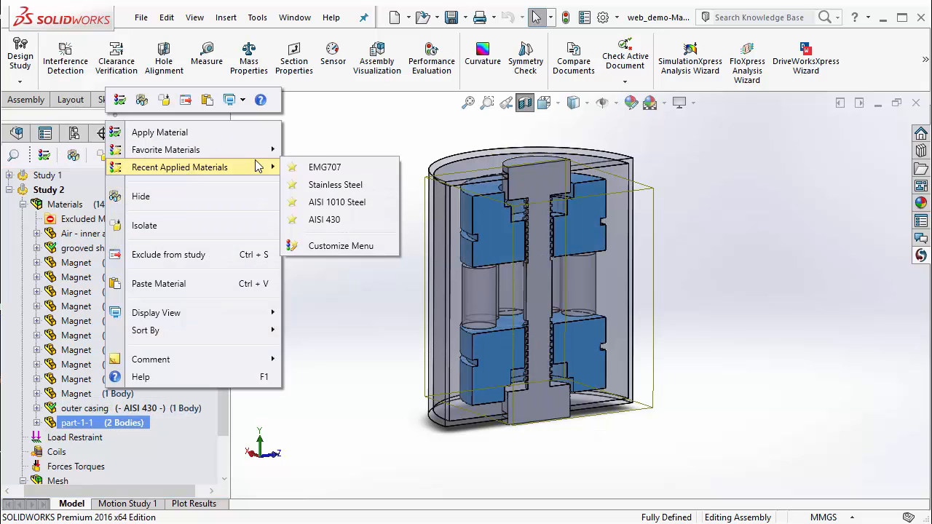
pyautogui.click(320, 219)
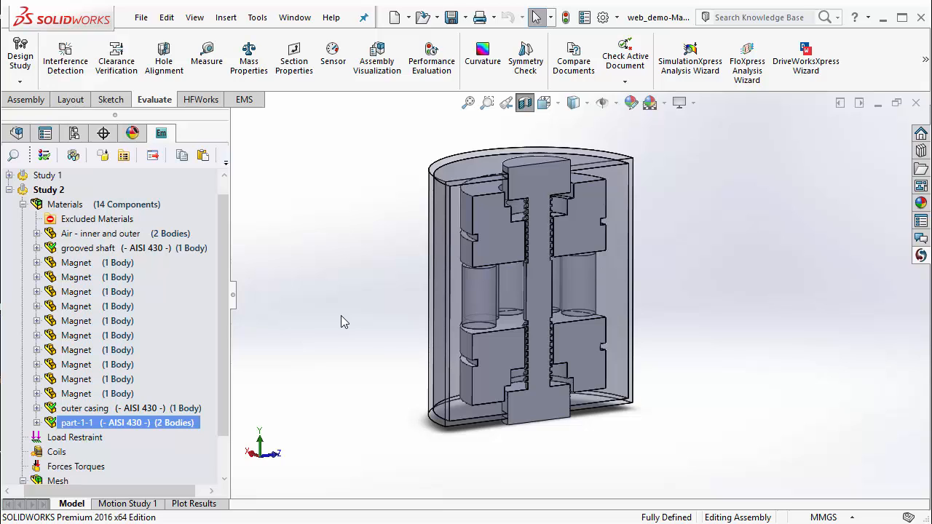
# Apply the EMG707 material from the Ferrofluids library to the Cavity1[2] body of the Air - inner and outer component.
pyautogui.click(37, 233)
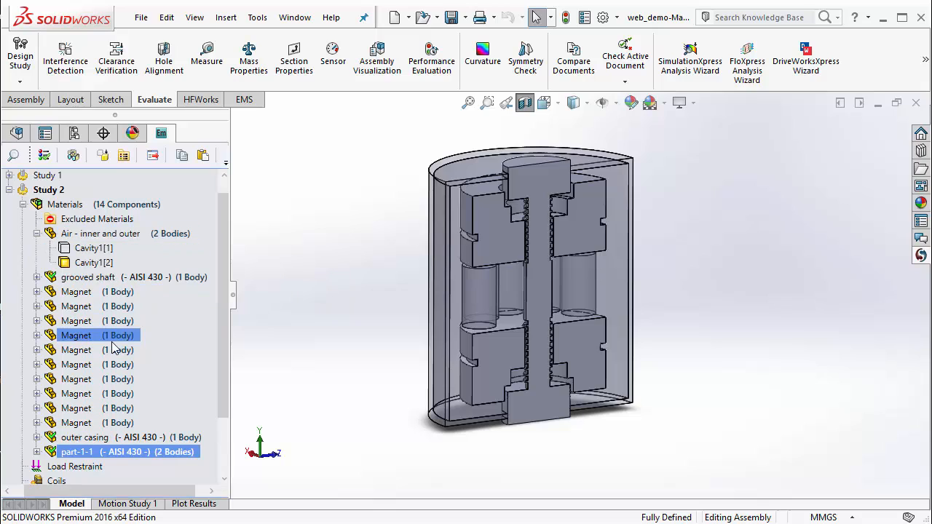
pyautogui.click(97, 263)
pyautogui.click(80, 249)
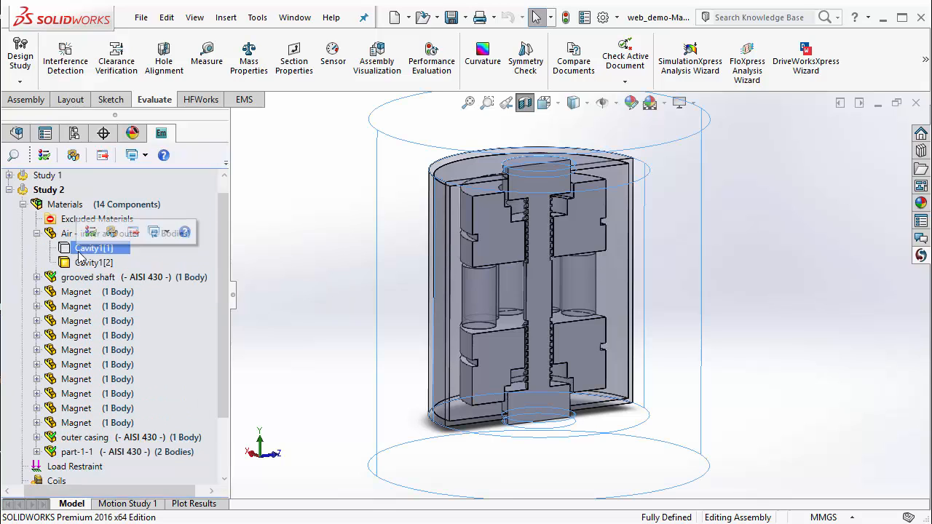
pyautogui.rightClick(84, 263)
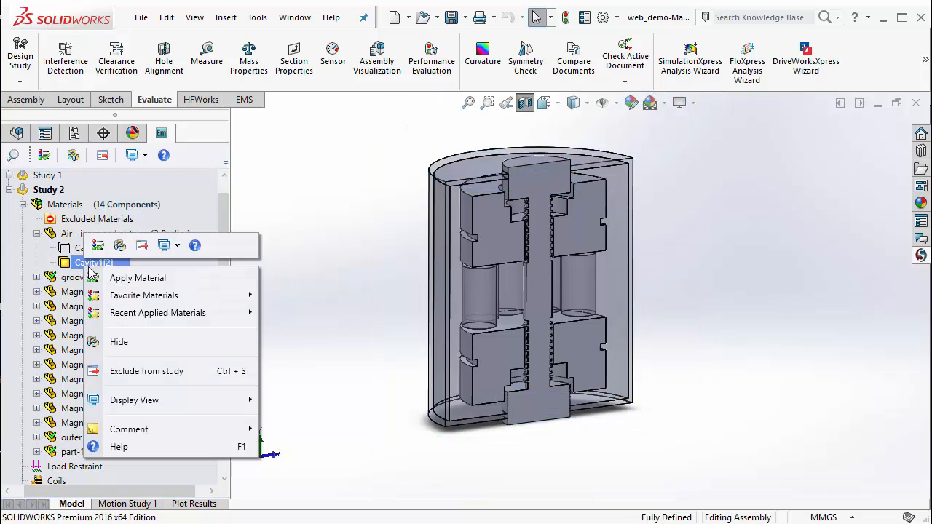
pyautogui.click(138, 278)
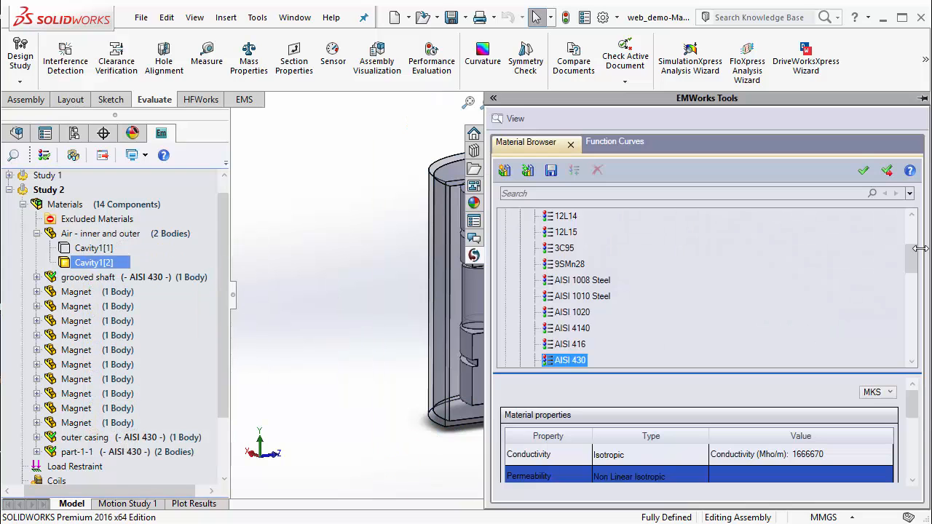
pyautogui.moveTo(917, 267); pyautogui.dragTo(916, 240)
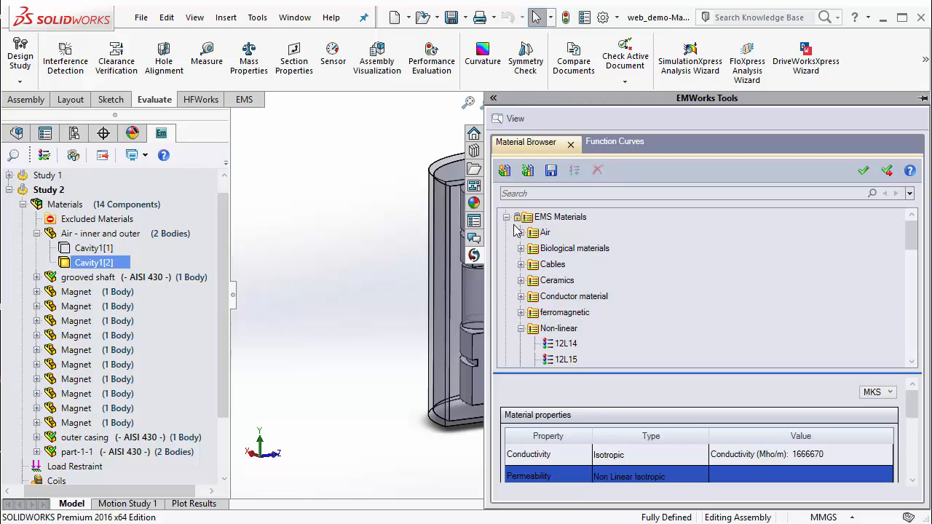
pyautogui.click(506, 217)
pyautogui.click(506, 233)
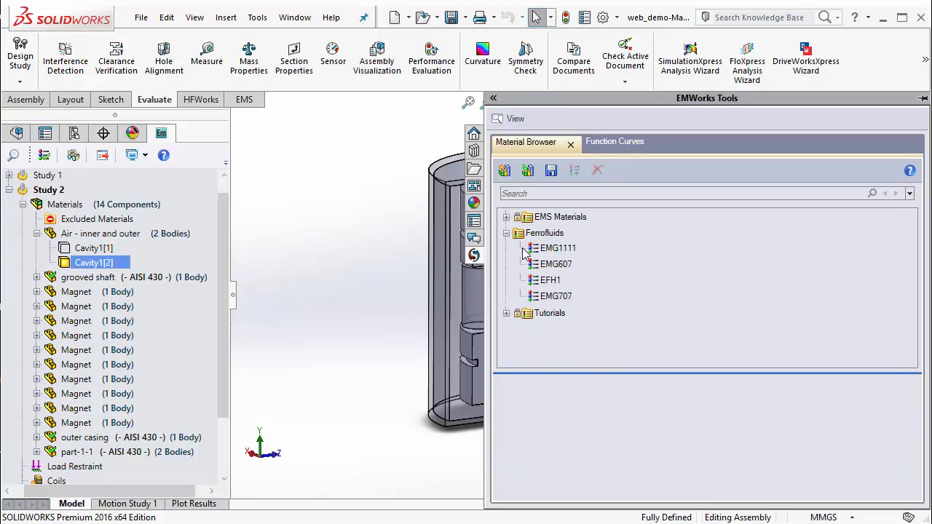
pyautogui.click(542, 233)
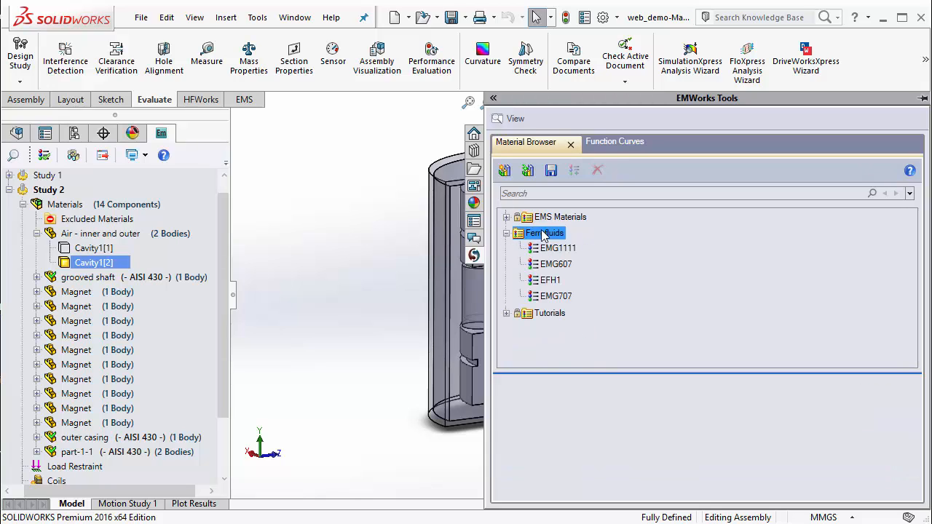
pyautogui.click(566, 296)
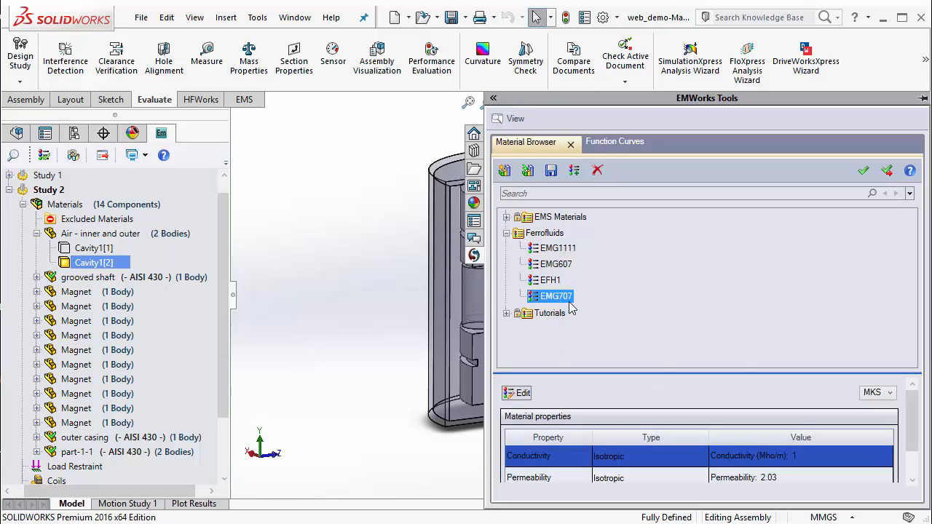
pyautogui.scroll(-2, 914, 433)
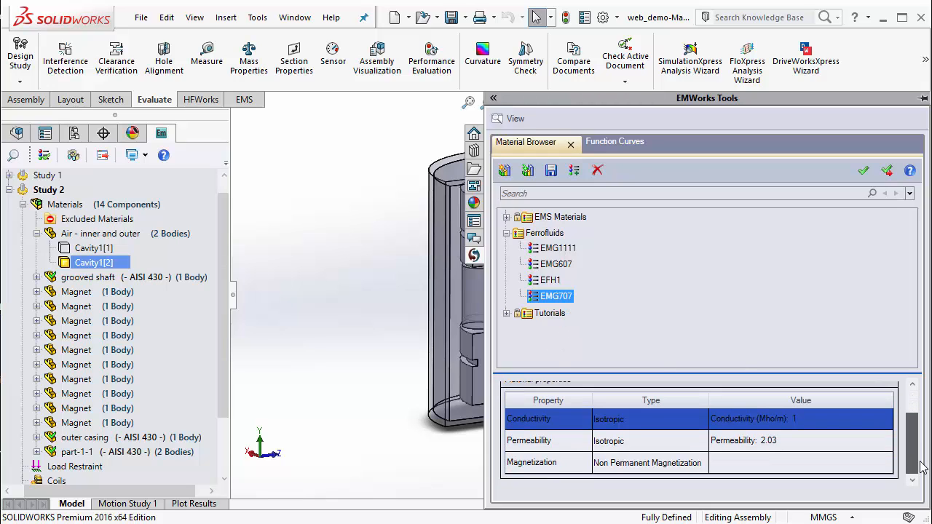
pyautogui.click(887, 169)
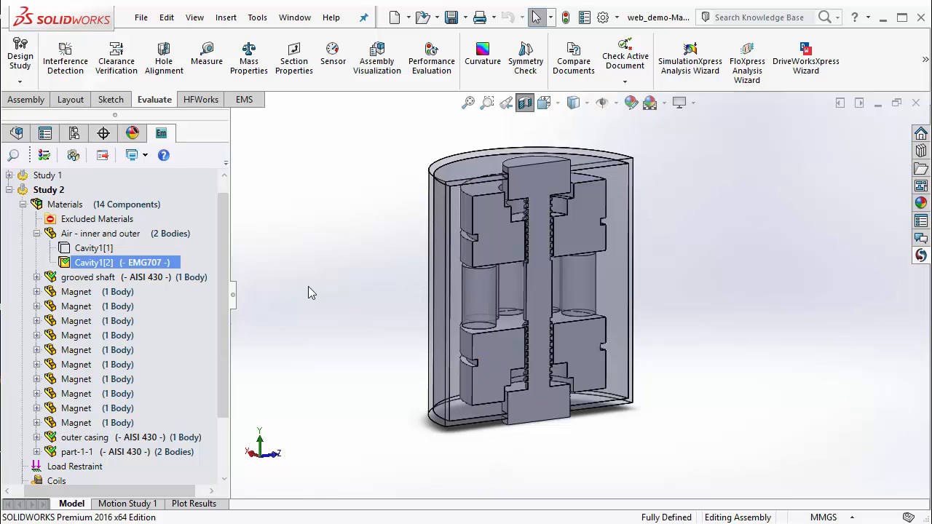
# Assign the favorite material Air to the Cavity1[1] body and collapse the Air - inner and outer component.
pyautogui.moveTo(337, 321)
pyautogui.mouseDown(button='middle')
pyautogui.moveTo(323, 285)
pyautogui.moveTo(334, 305)
pyautogui.mouseUp(button='middle')
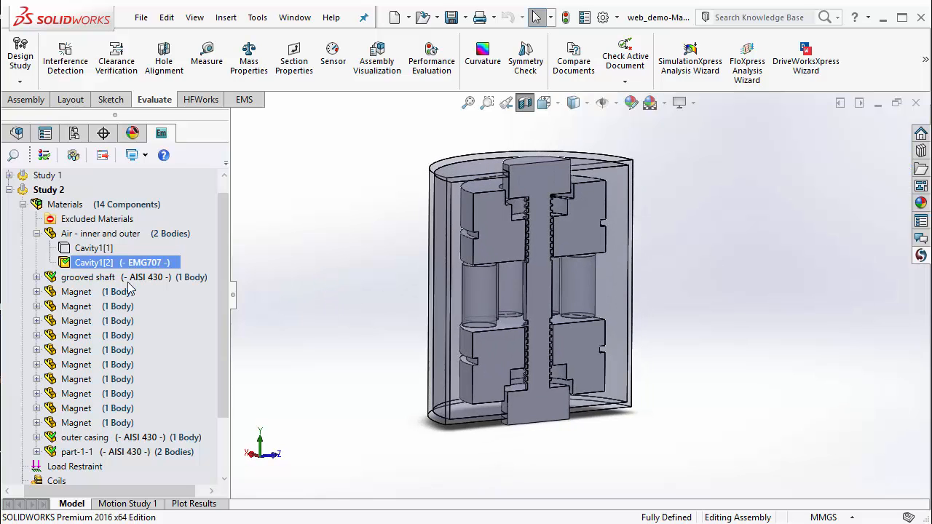
pyautogui.click(97, 250)
pyautogui.rightClick(96, 249)
pyautogui.moveTo(155, 286)
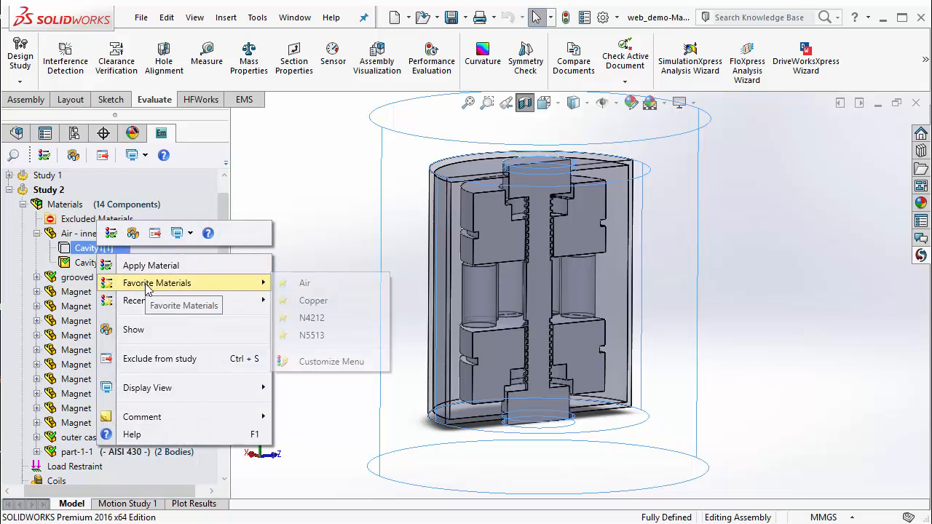
pyautogui.click(305, 284)
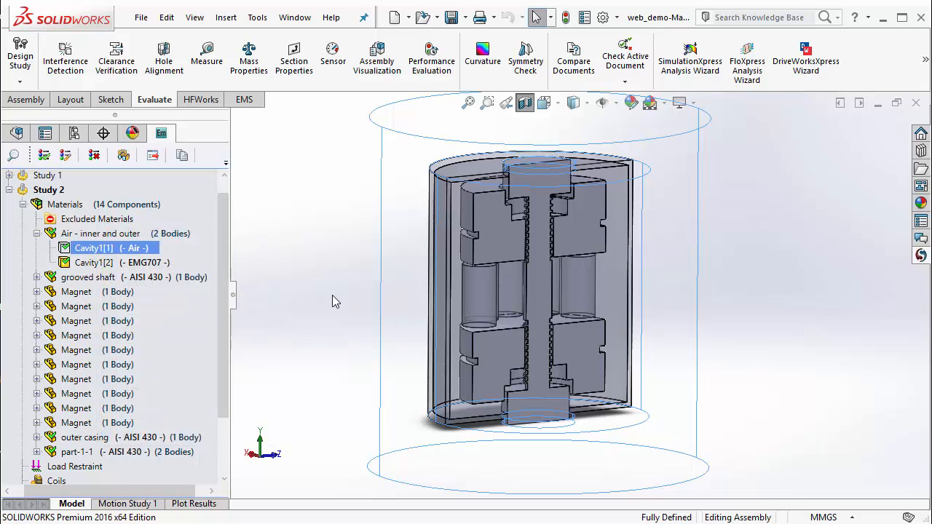
pyautogui.click(36, 233)
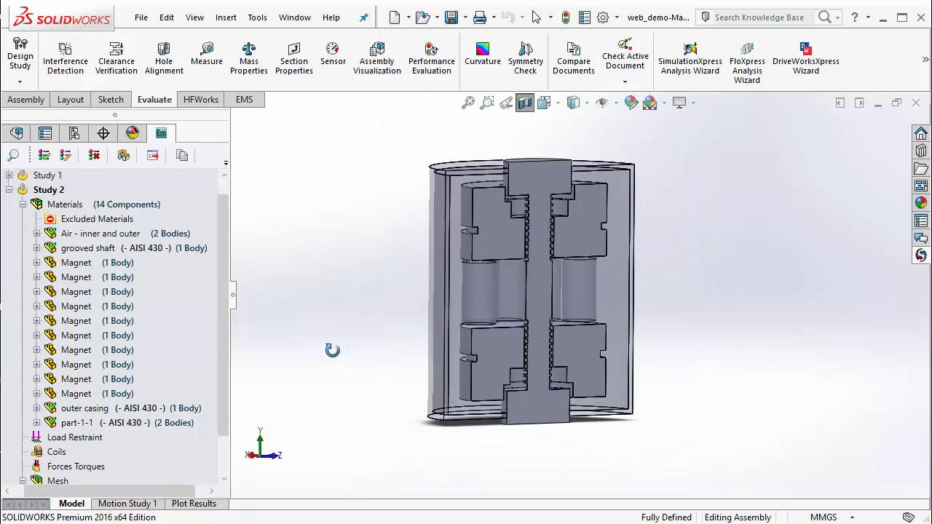
# Assign the favorite material N4212 to the first Magnet component in Study 2.
pyautogui.click(81, 319)
pyautogui.click(76, 263)
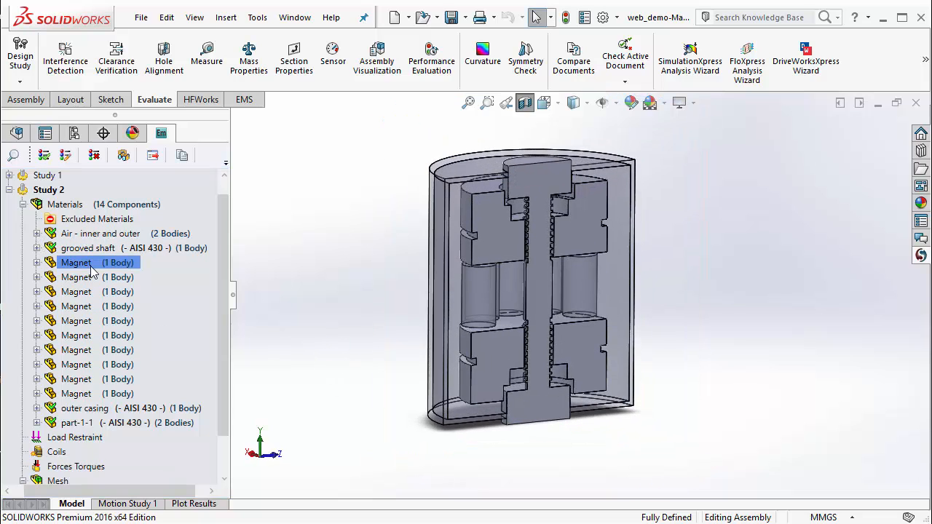
pyautogui.rightClick(89, 263)
pyautogui.moveTo(149, 300)
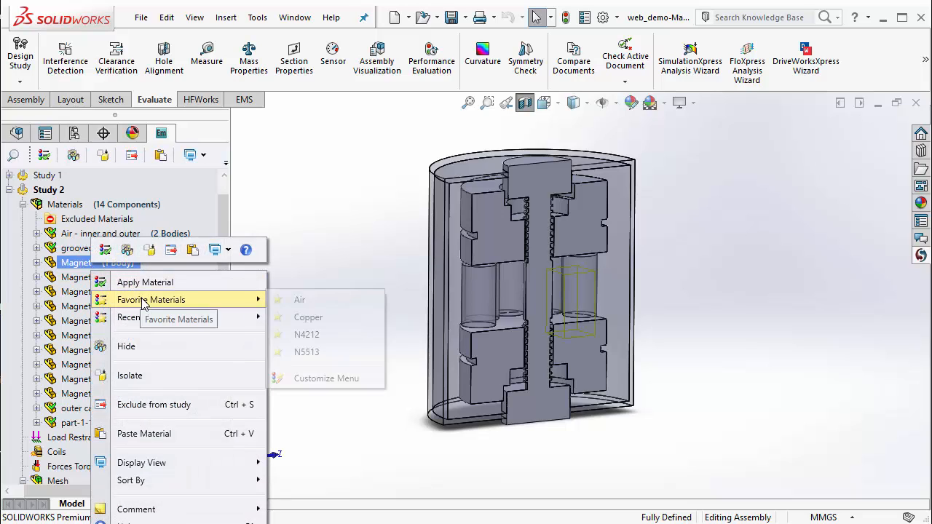
pyautogui.click(307, 336)
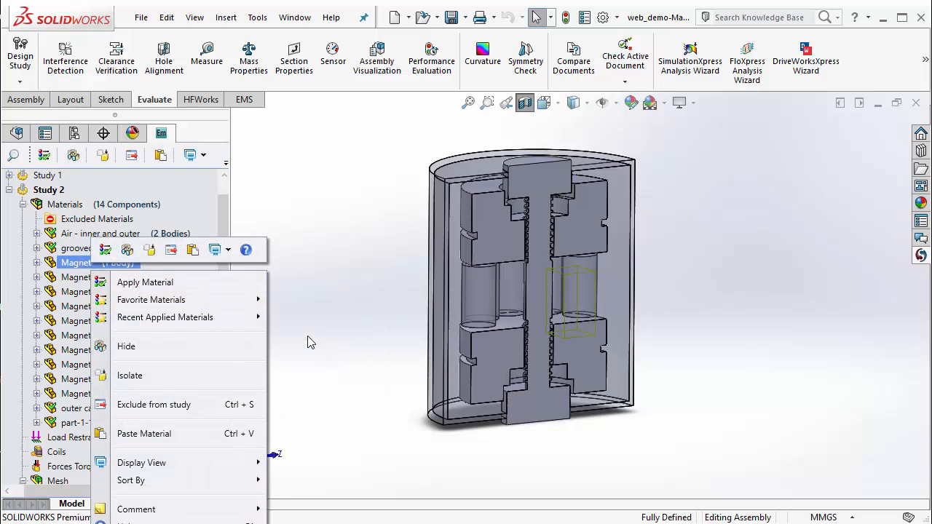
# Set the coercivity direction of the first magnet's Boss-Extrude1 body to the Cartesian Y direction in the global coordinate system.
pyautogui.click(37, 262)
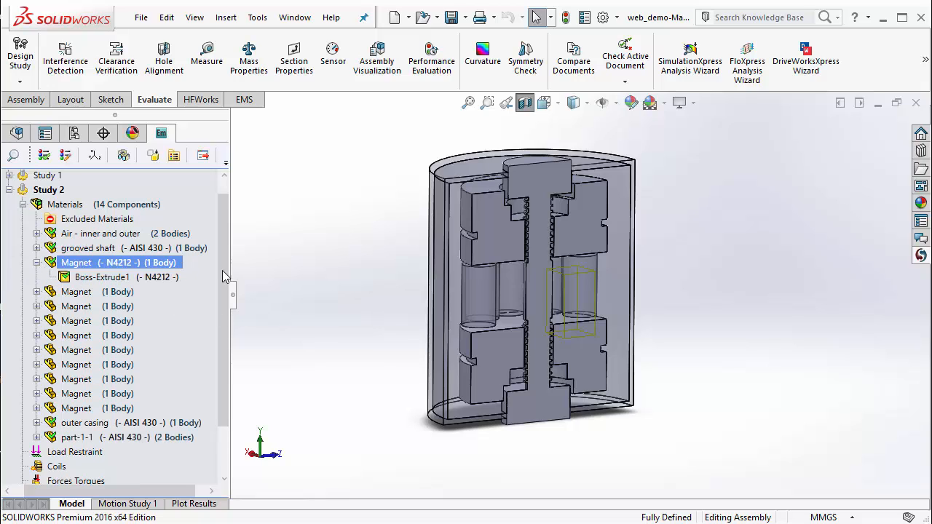
pyautogui.rightClick(155, 283)
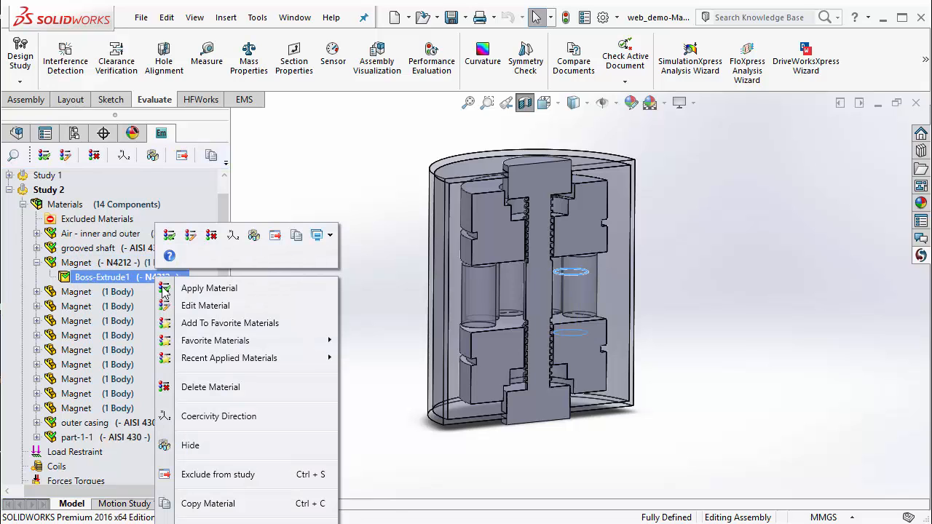
pyautogui.click(211, 415)
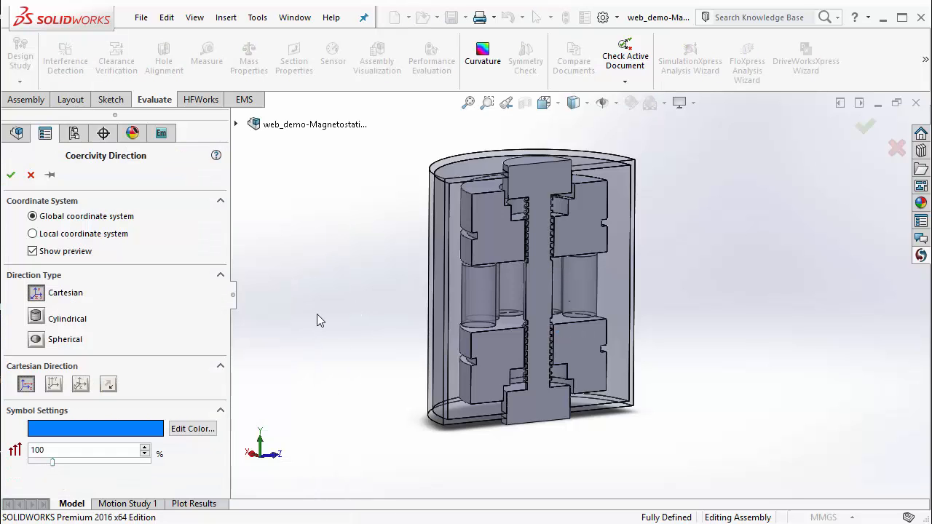
pyautogui.moveTo(318, 320); pyautogui.dragTo(291, 279, button='middle')
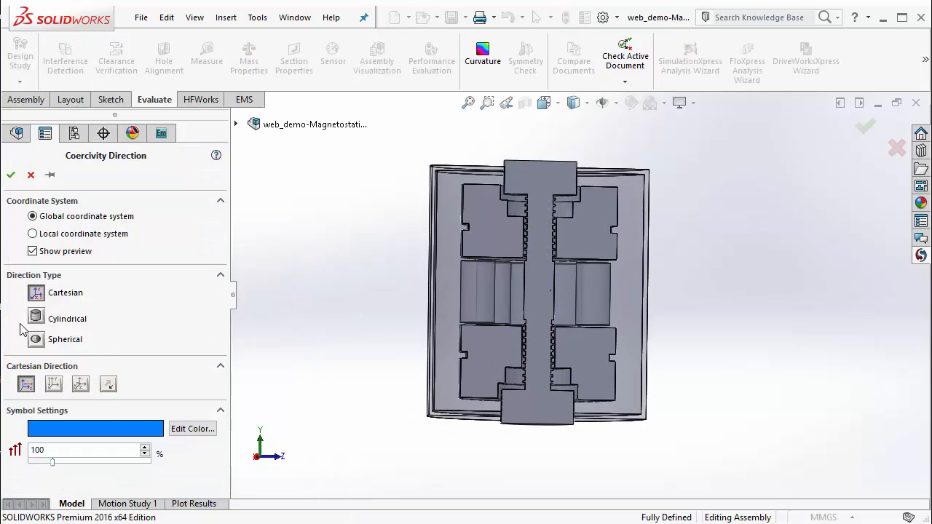
pyautogui.click(56, 385)
pyautogui.moveTo(354, 357); pyautogui.dragTo(349, 407, button='middle')
pyautogui.click(11, 174)
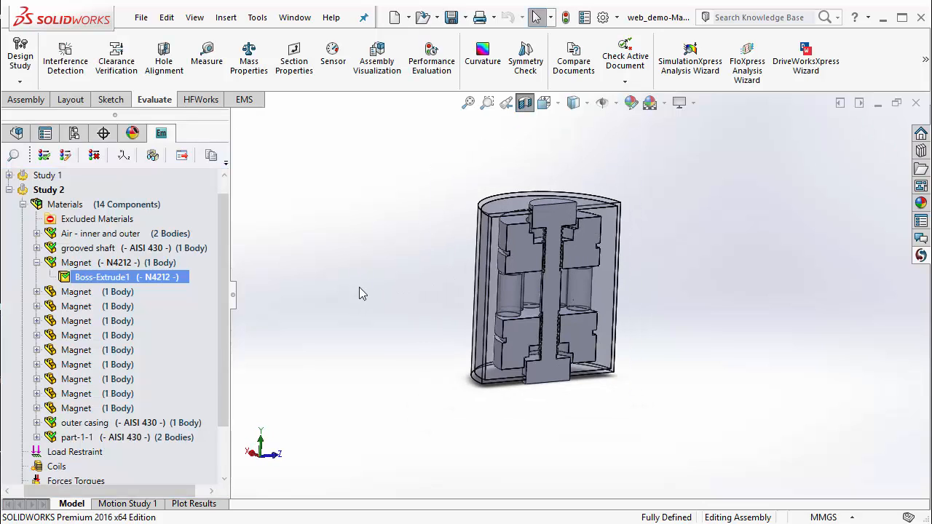
# Turn off the section view so the complete assembly is shown.
pyautogui.moveTo(121, 268)
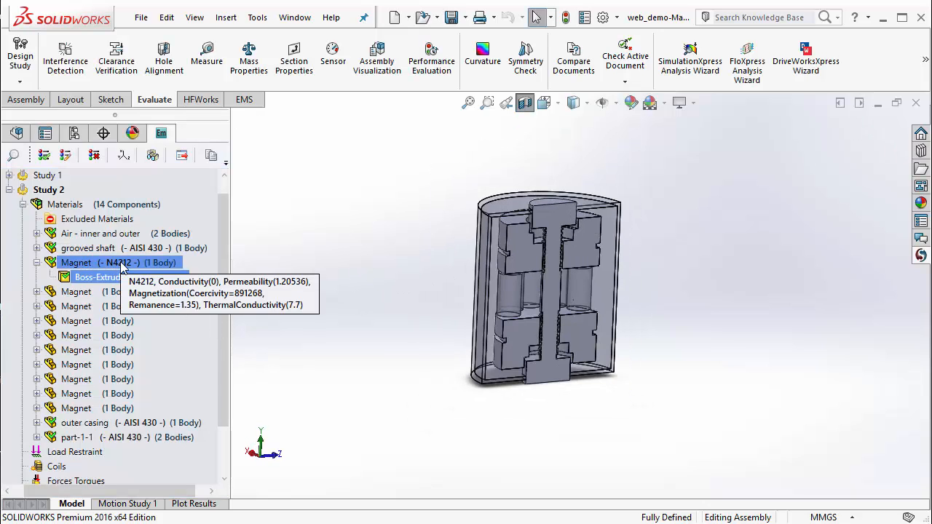
pyautogui.click(524, 102)
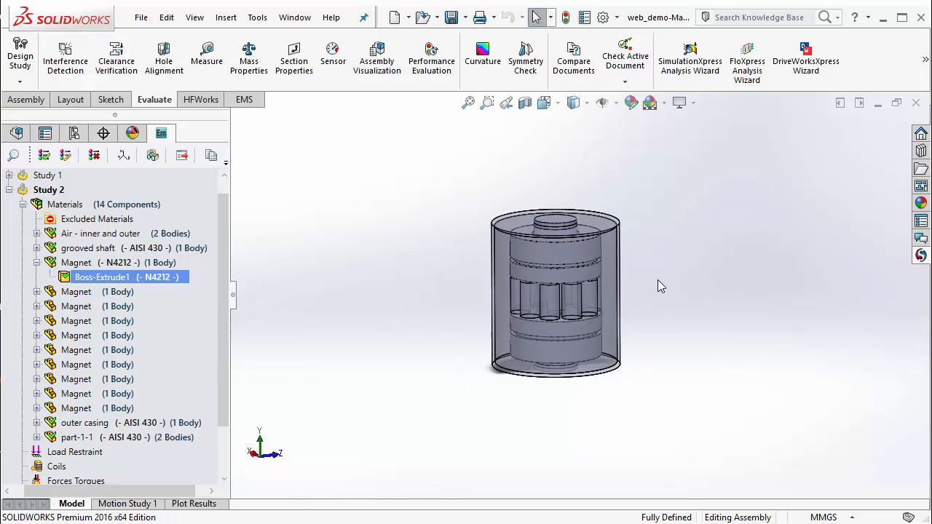
pyautogui.scroll(-4, 655, 281)
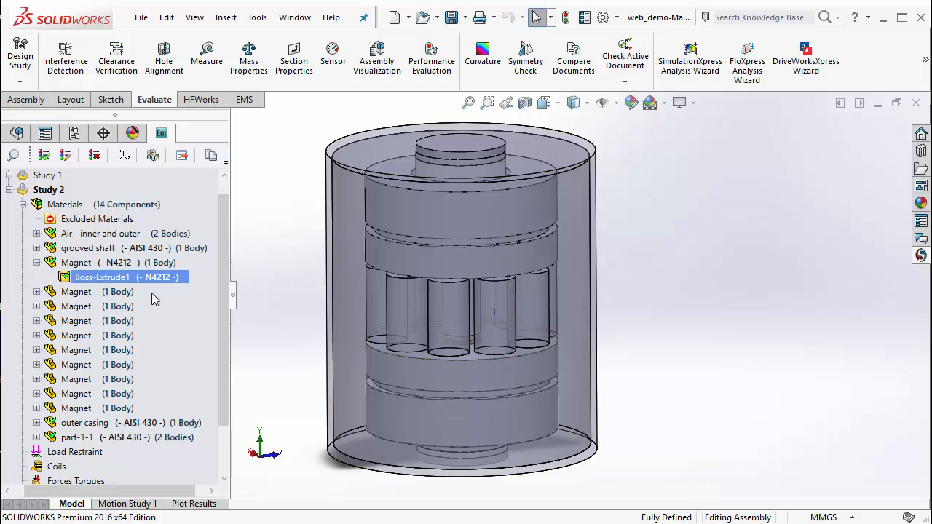
# Copy the first magnet's N4212 material definition and paste it onto all nine remaining Magnet components.
pyautogui.click(110, 265)
pyautogui.rightClick(110, 265)
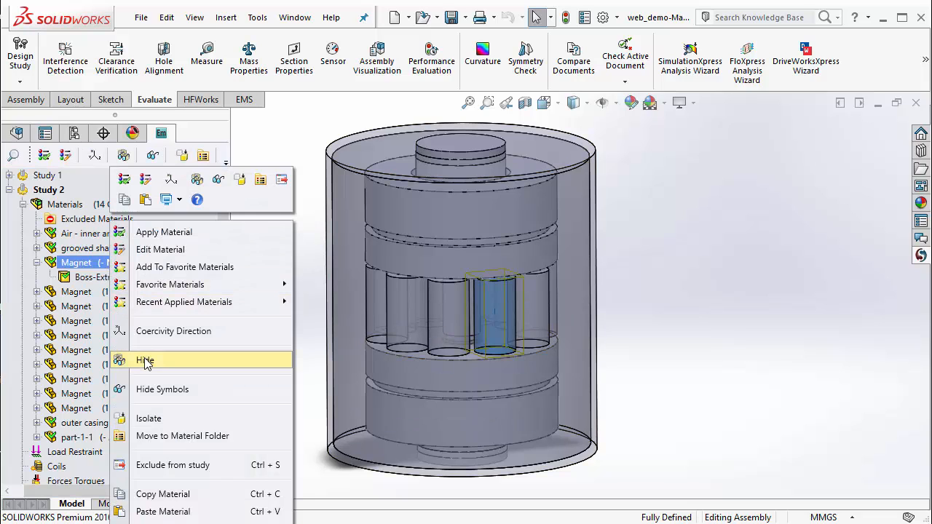
pyautogui.click(169, 494)
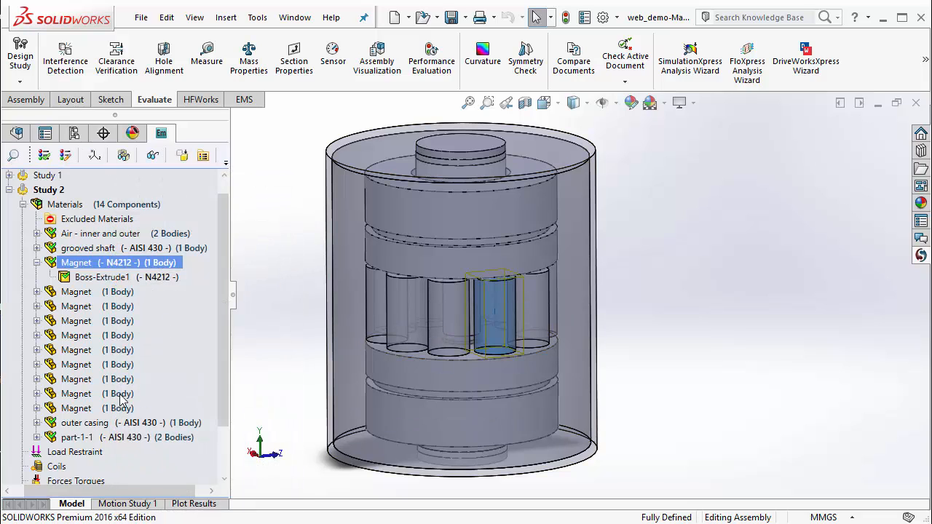
pyautogui.click(95, 293)
pyautogui.keyDown('ctrl'); pyautogui.click(113, 378); pyautogui.keyUp('ctrl')
pyautogui.keyDown('ctrl'); pyautogui.click(112, 379); pyautogui.keyUp('ctrl')
pyautogui.keyDown('ctrl'); pyautogui.click(110, 408); pyautogui.keyUp('ctrl')
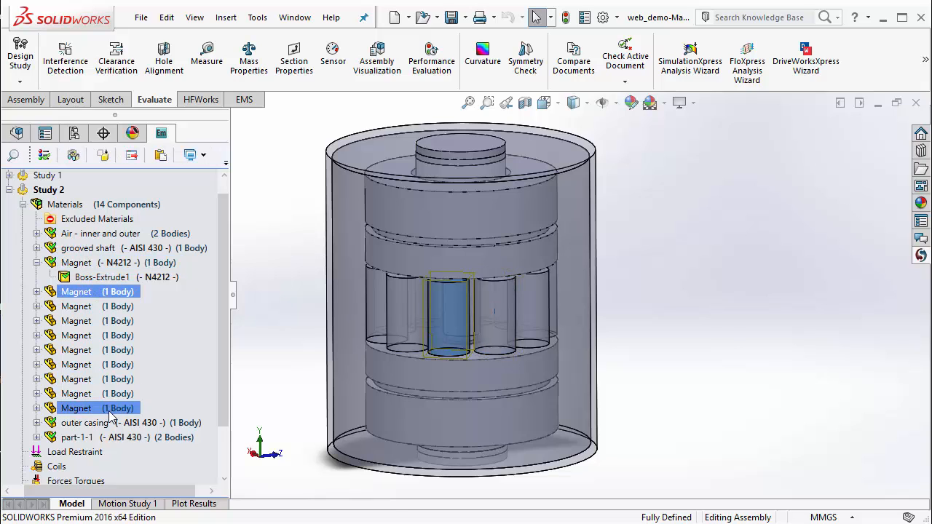
pyautogui.keyDown('shift'); pyautogui.click(111, 409); pyautogui.keyUp('shift')
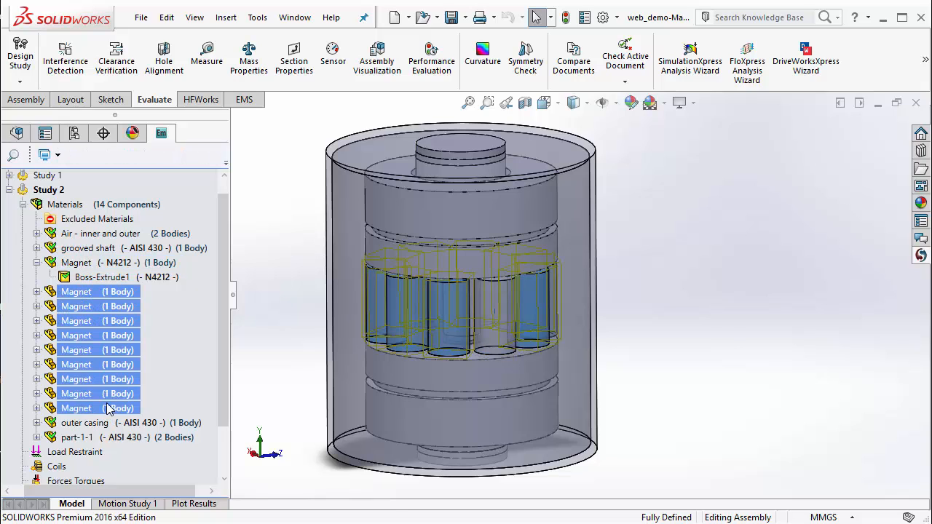
pyautogui.rightClick(107, 314)
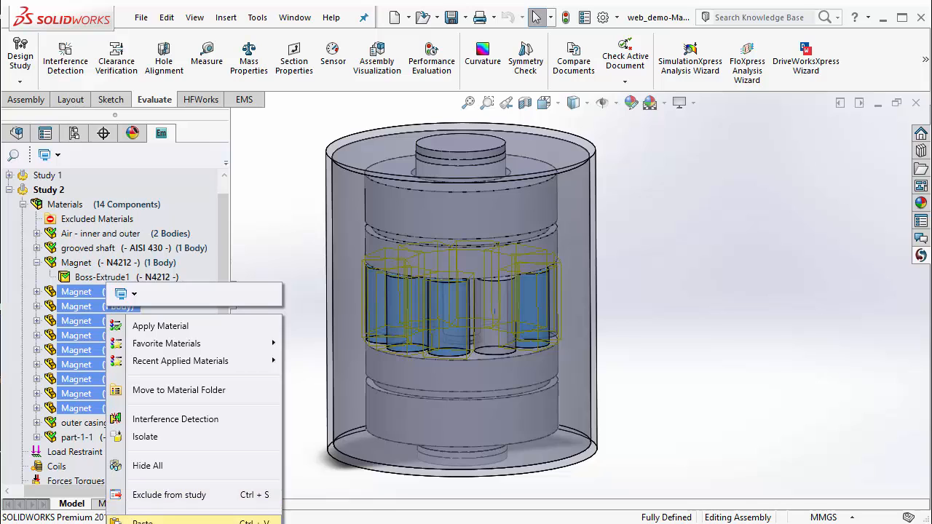
pyautogui.click(144, 522)
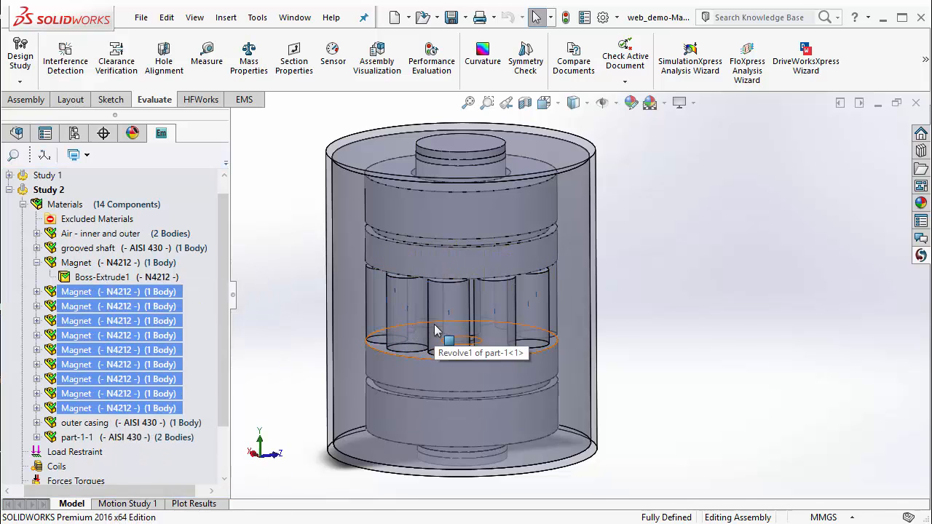
# Check the coercivity direction arrows on the magnets and collapse the Materials folder of Study 2.
pyautogui.scroll(-5, 434, 331)
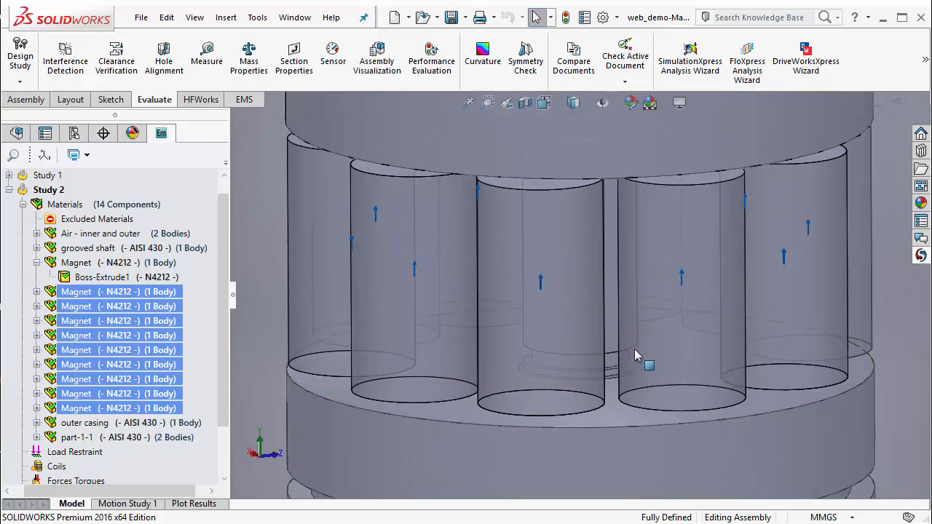
pyautogui.scroll(-2, 634, 349)
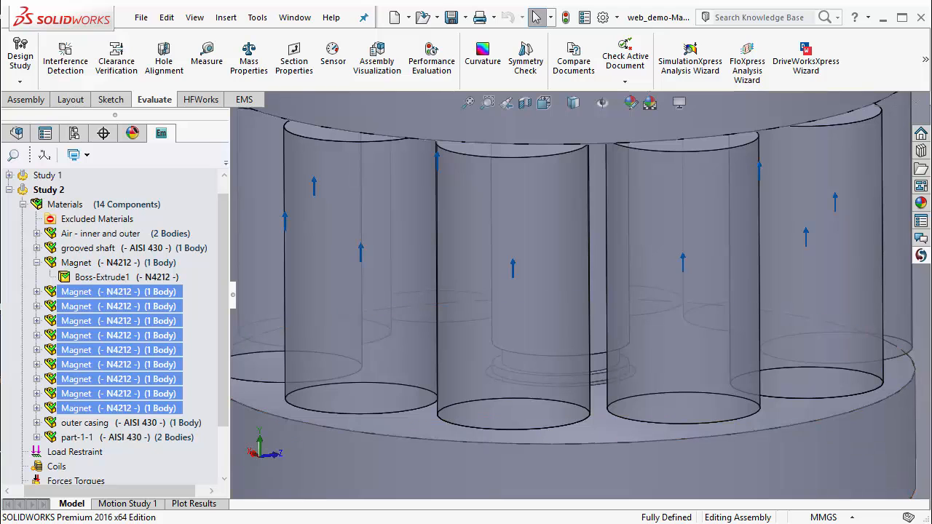
pyautogui.press('f')
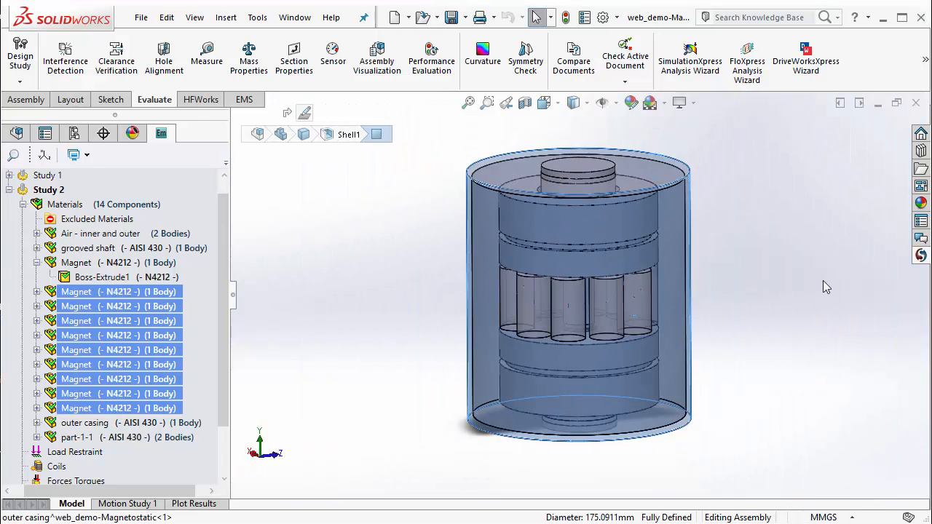
pyautogui.click(822, 281)
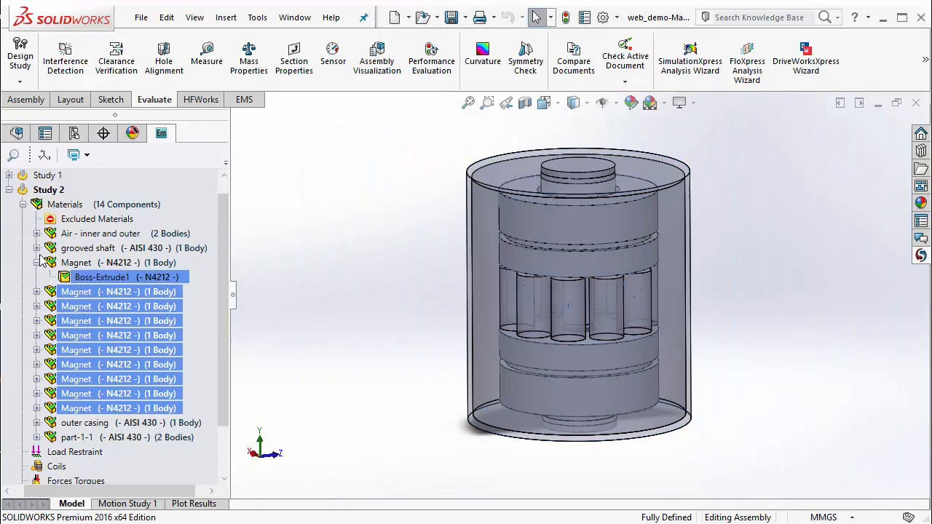
pyautogui.click(22, 204)
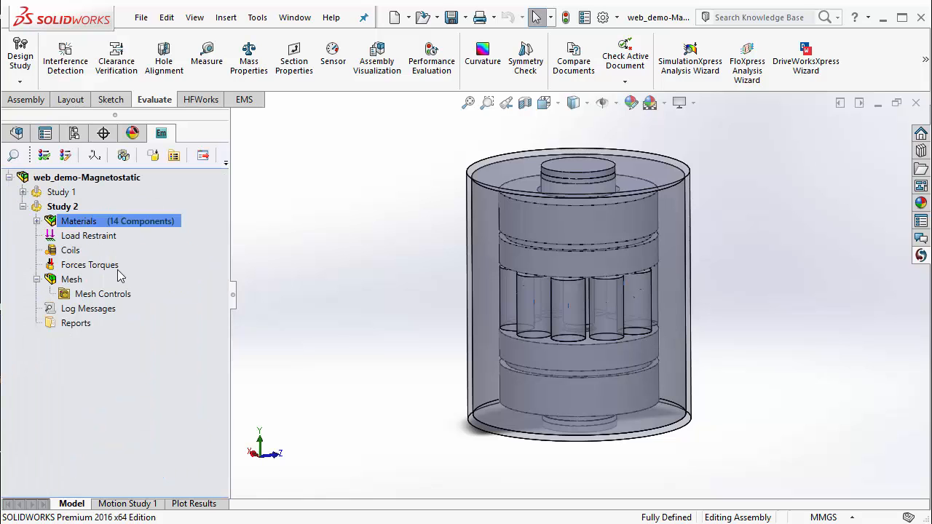
# Add a virtual work force and torque calculation for the grooved shaft with the torque center at the origin.
pyautogui.moveTo(367, 342)
pyautogui.mouseDown(button='middle')
pyautogui.moveTo(378, 306)
pyautogui.moveTo(379, 343)
pyautogui.mouseUp(button='middle')
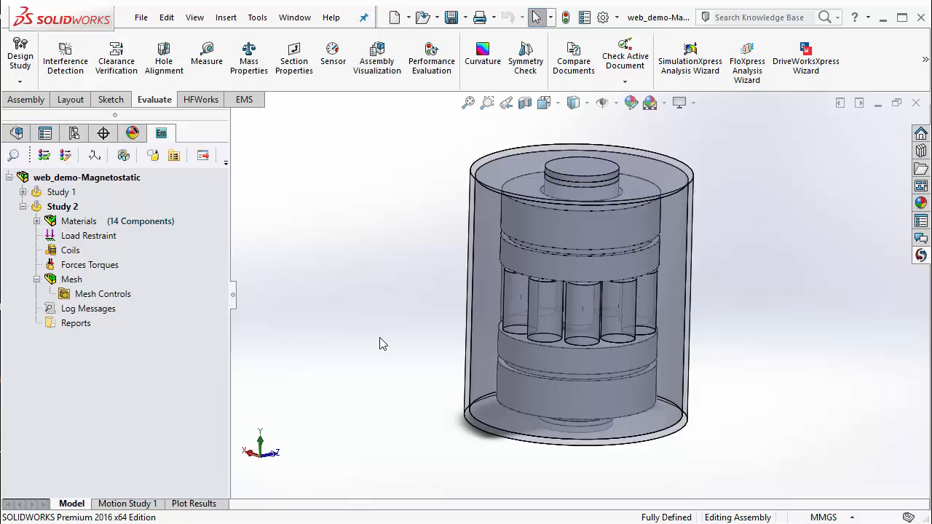
pyautogui.rightClick(96, 268)
pyautogui.click(146, 283)
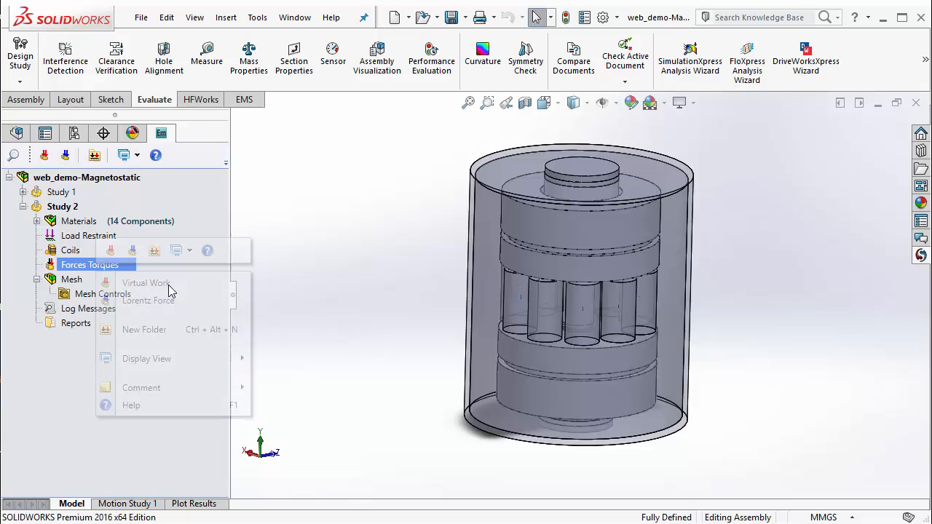
pyautogui.click(582, 178)
pyautogui.moveTo(416, 279); pyautogui.dragTo(430, 260, button='middle')
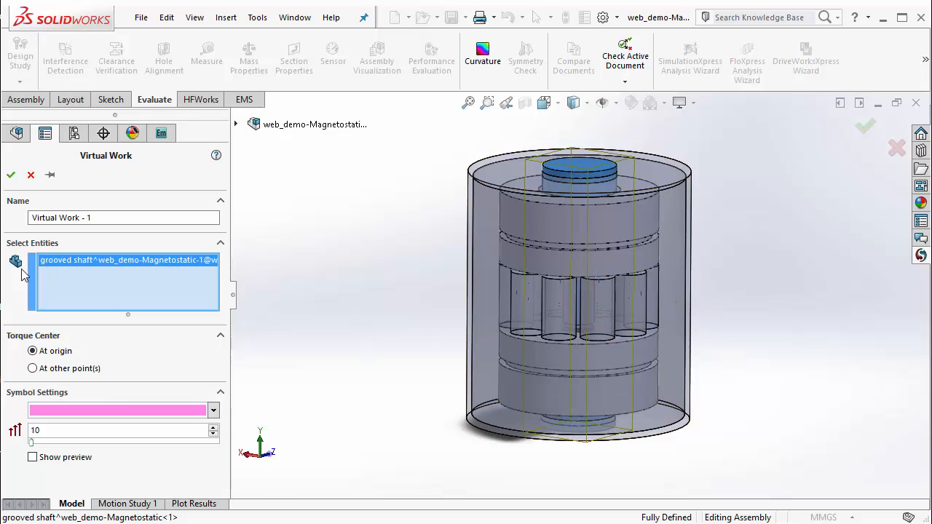
pyautogui.click(11, 175)
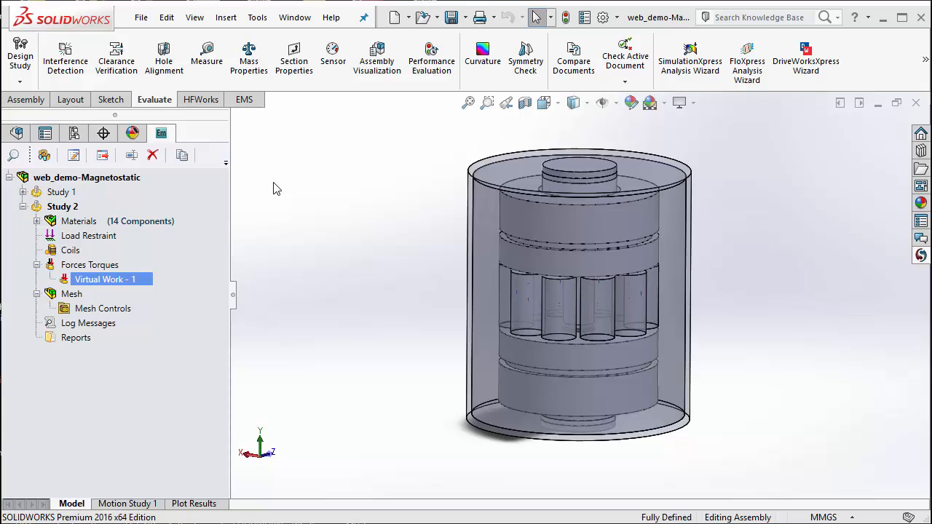
# Run Study 2 and display its Magnetic Flux Density - 1 result plot.
pyautogui.rightClick(74, 209)
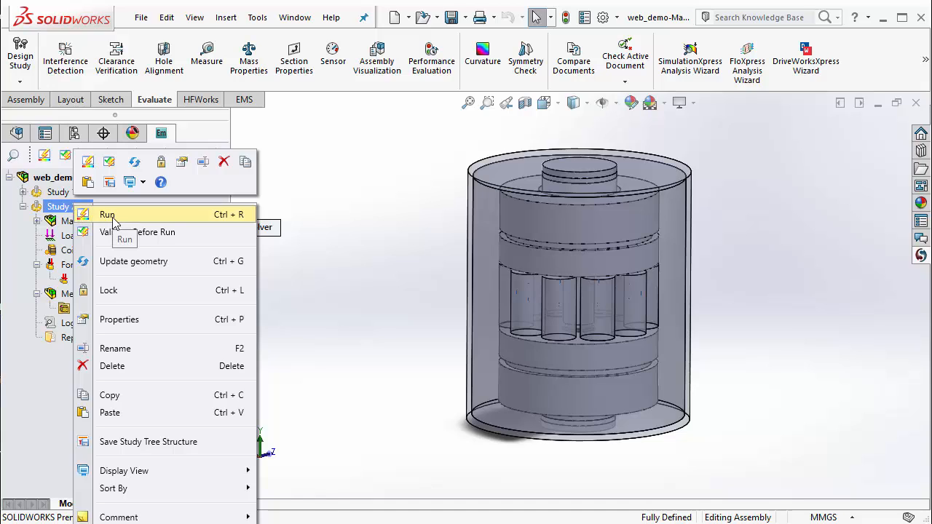
pyautogui.click(109, 215)
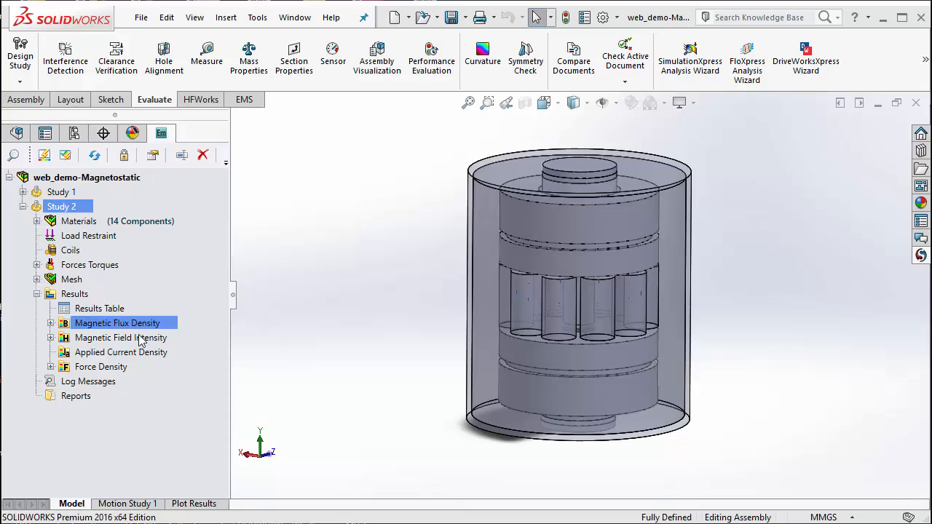
pyautogui.click(50, 323)
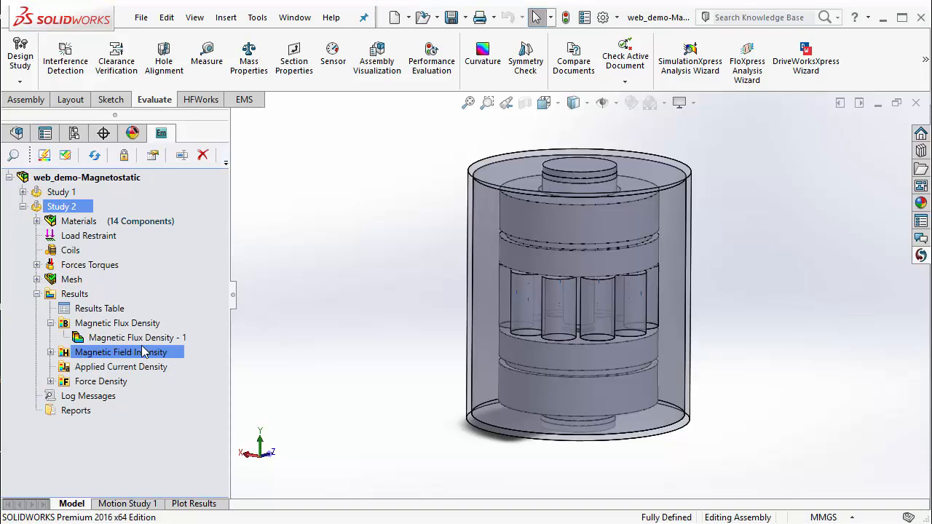
pyautogui.doubleClick(127, 337)
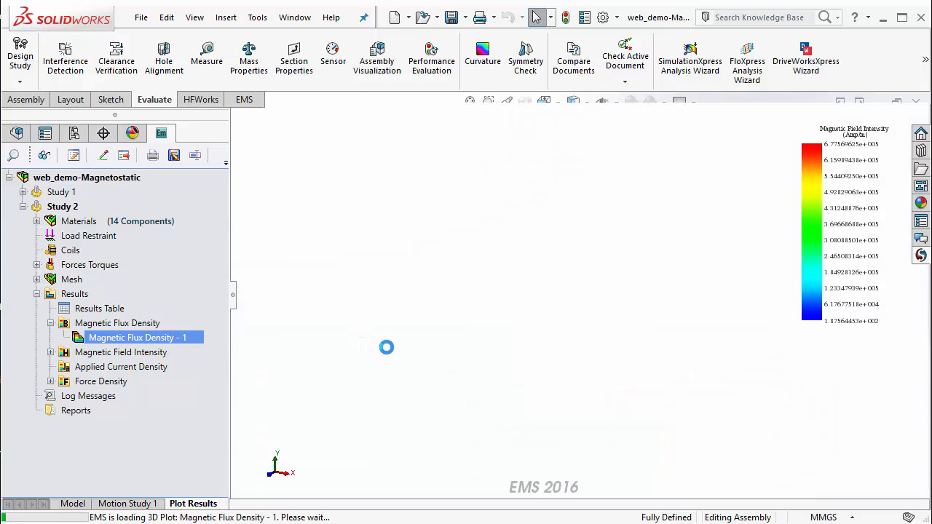
pyautogui.moveTo(404, 329); pyautogui.dragTo(410, 357, button='middle')
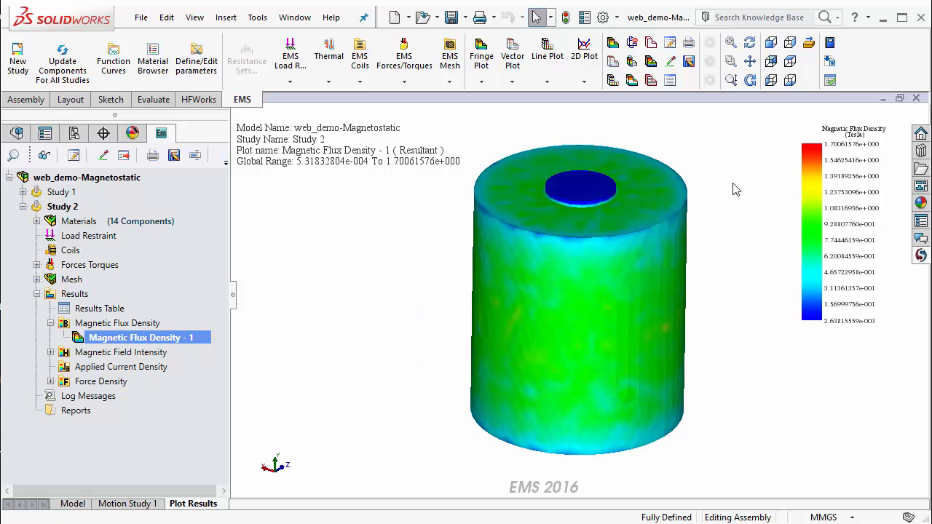
# Apply section clipping to the Magnetic Flux Density - 1 plot at a 0 mm offset and examine the field inside the assembly.
pyautogui.rightClick(162, 342)
pyautogui.moveTo(223, 342)
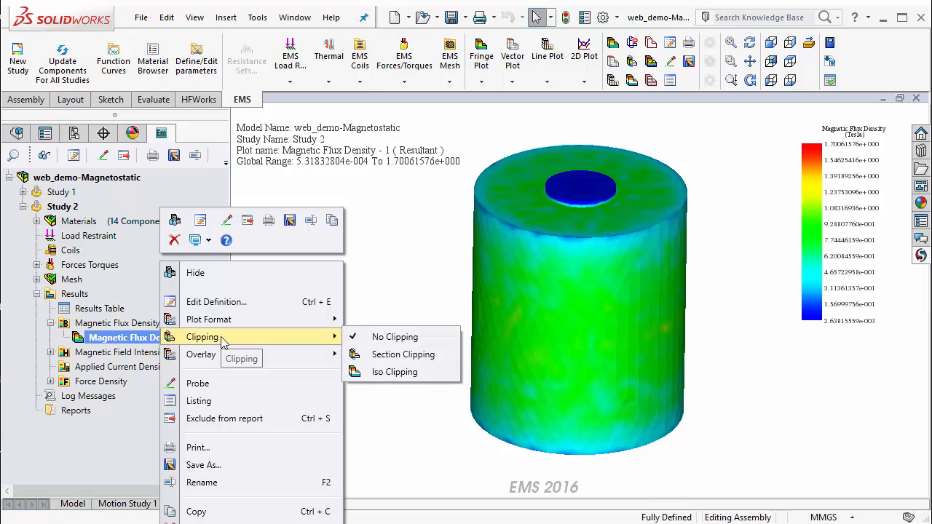
pyautogui.click(429, 336)
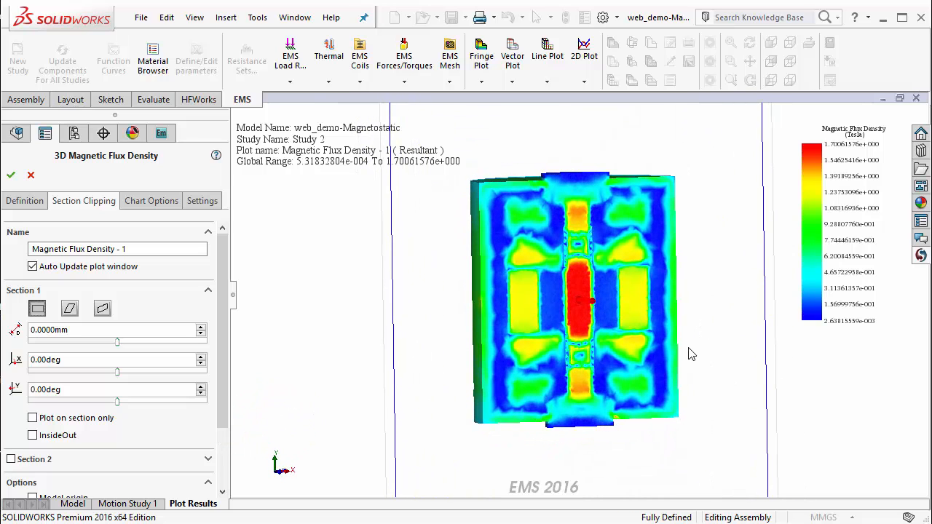
pyautogui.scroll(-3, 691, 354)
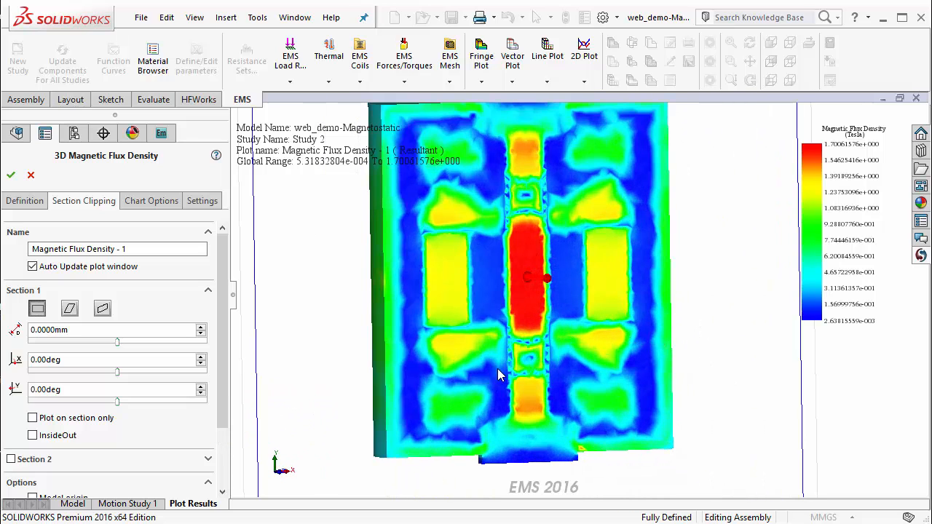
pyautogui.moveTo(499, 375); pyautogui.dragTo(468, 370, button='middle')
pyautogui.scroll(1, 468, 384)
pyautogui.scroll(1, 481, 391)
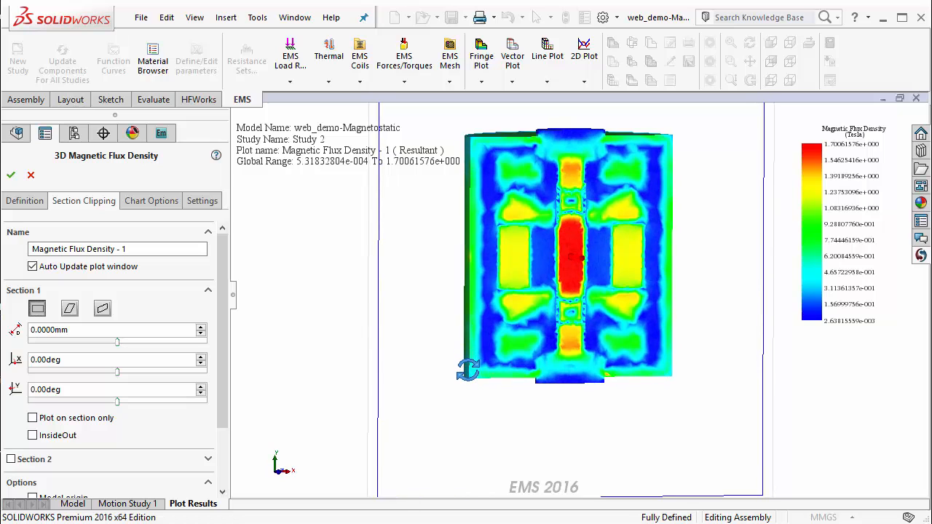
# Inspect the section-clipped Magnetic Flux Density - 1 plot of the whole assembly and confirm the clipping.
pyautogui.scroll(-1, 723, 186)
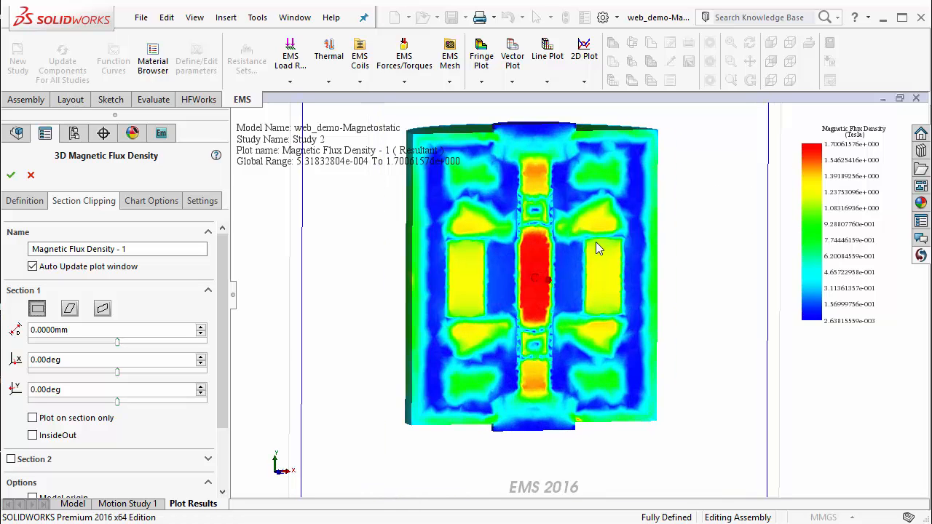
pyautogui.moveTo(596, 247)
pyautogui.mouseDown(button='middle')
pyautogui.moveTo(580, 224)
pyautogui.moveTo(583, 247)
pyautogui.mouseUp(button='middle')
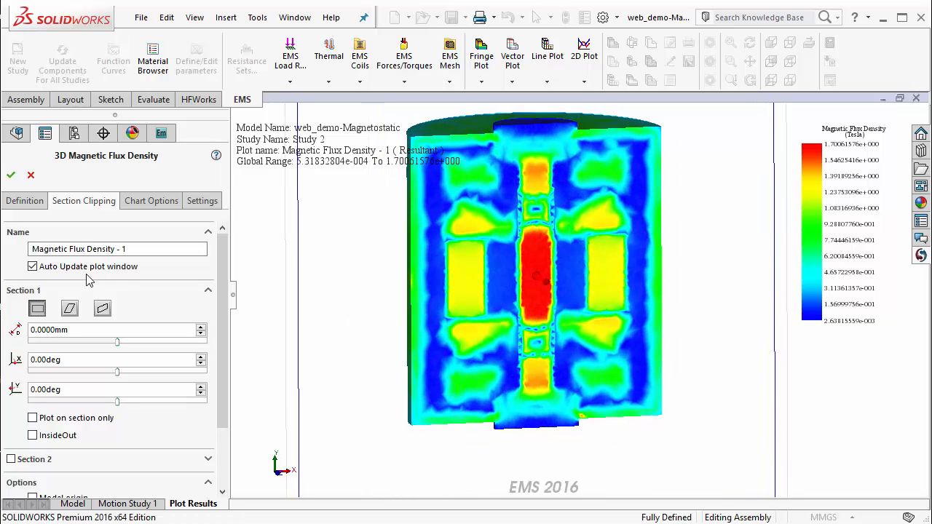
pyautogui.click(11, 175)
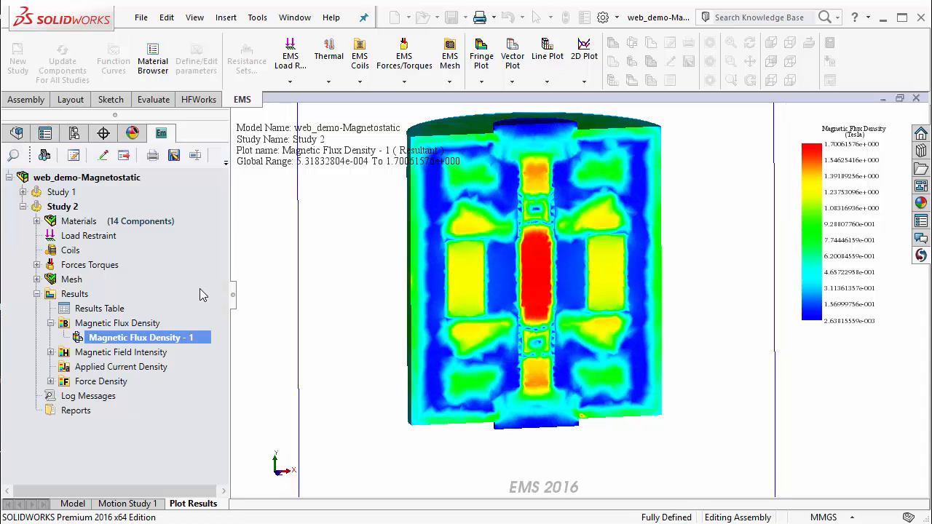
pyautogui.moveTo(350, 318)
pyautogui.mouseDown(button='middle')
pyautogui.moveTo(358, 276)
pyautogui.moveTo(367, 325)
pyautogui.mouseUp(button='middle')
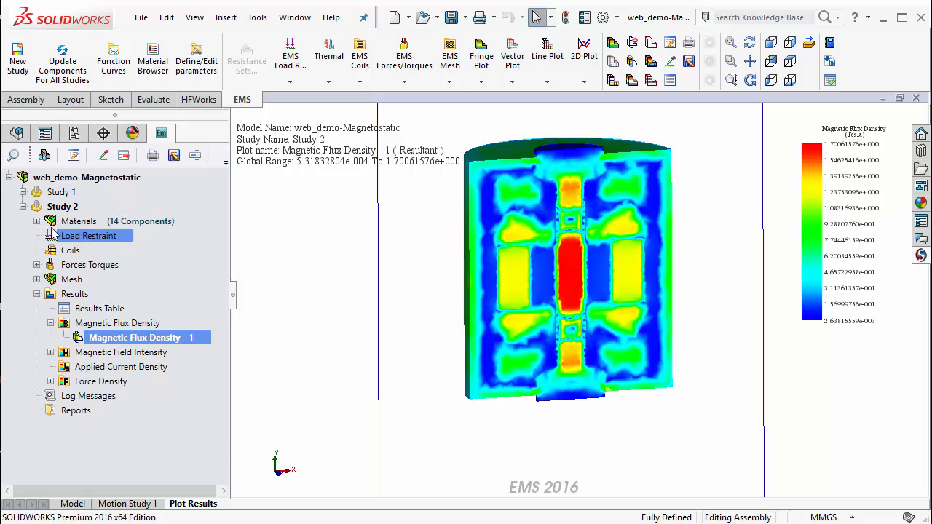
# Isolate the Air - inner and outer bodies from the Study 2 materials and view them in the model.
pyautogui.click(36, 221)
pyautogui.click(157, 295)
pyautogui.click(91, 250)
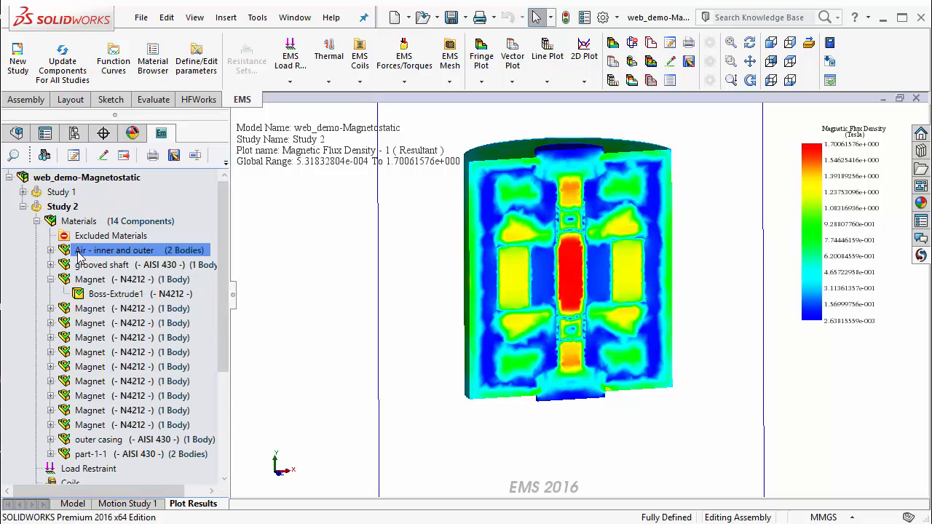
pyautogui.rightClick(84, 253)
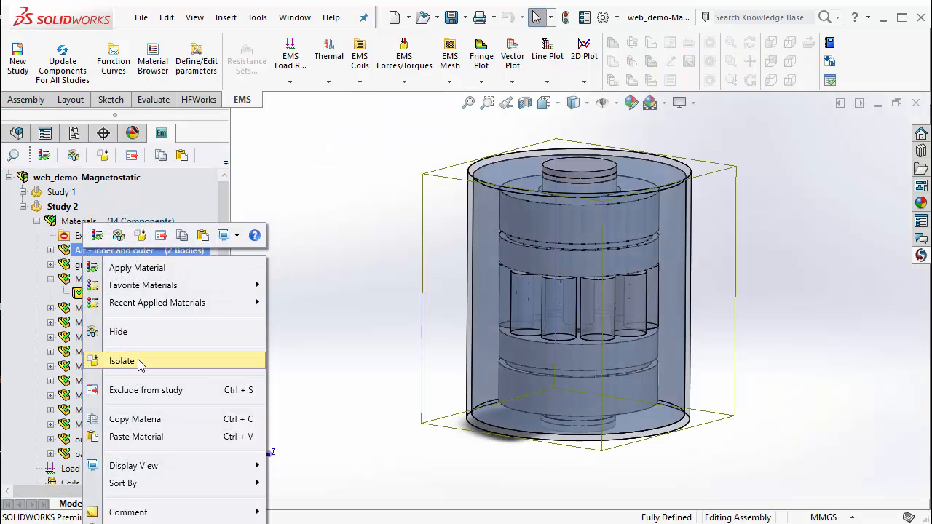
pyautogui.click(142, 362)
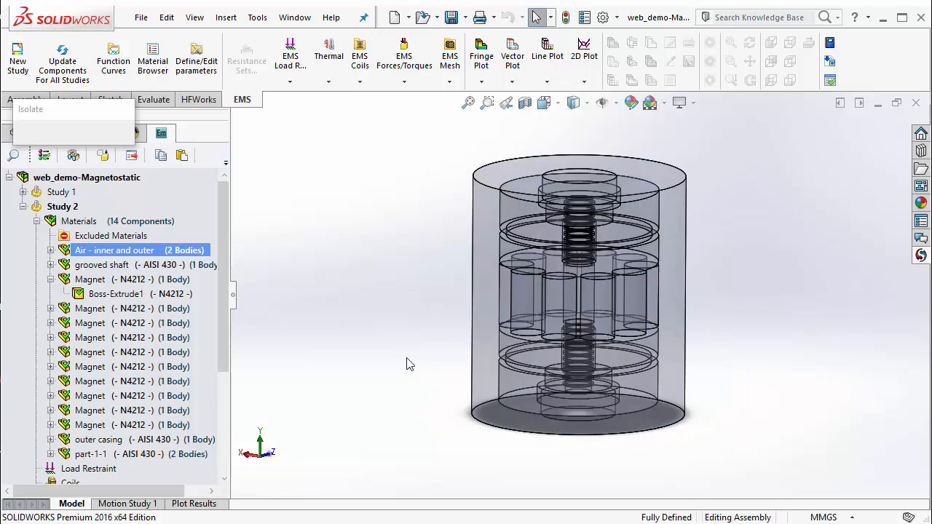
pyautogui.moveTo(405, 359); pyautogui.dragTo(410, 358, button='middle')
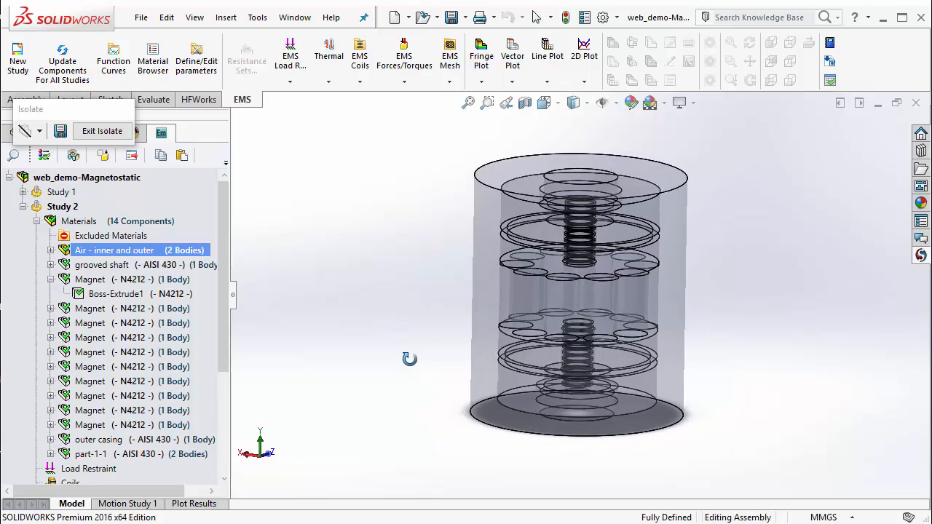
pyautogui.moveTo(744, 290); pyautogui.dragTo(728, 254, button='middle')
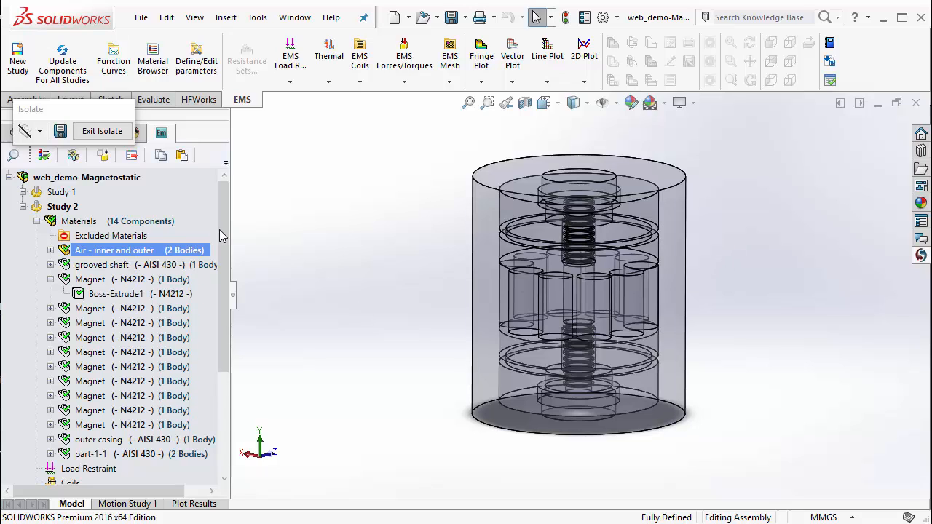
# Display the clipped Magnetic Flux Density - 1 plot on the isolated air bodies only.
pyautogui.moveTo(223, 234); pyautogui.dragTo(230, 390)
pyautogui.doubleClick(164, 408)
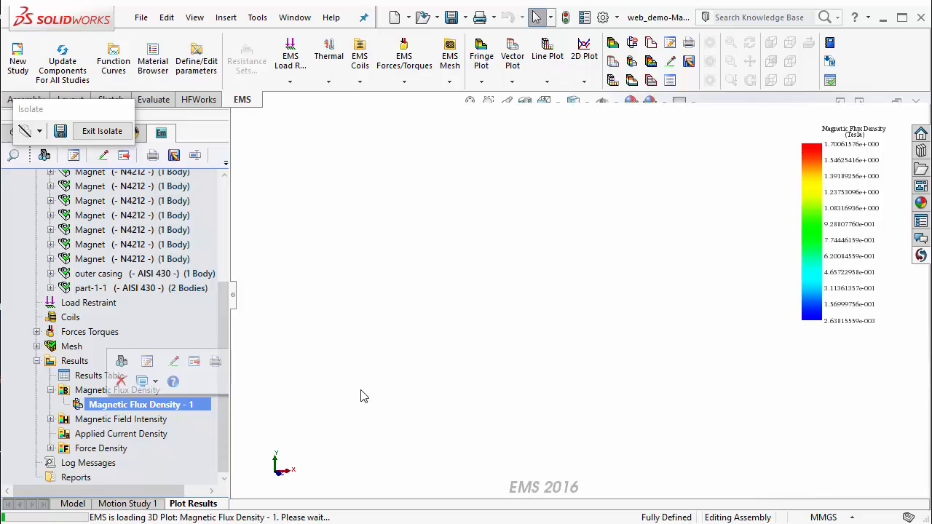
pyautogui.moveTo(530, 341); pyautogui.dragTo(494, 357, button='middle')
pyautogui.scroll(-3, 636, 266)
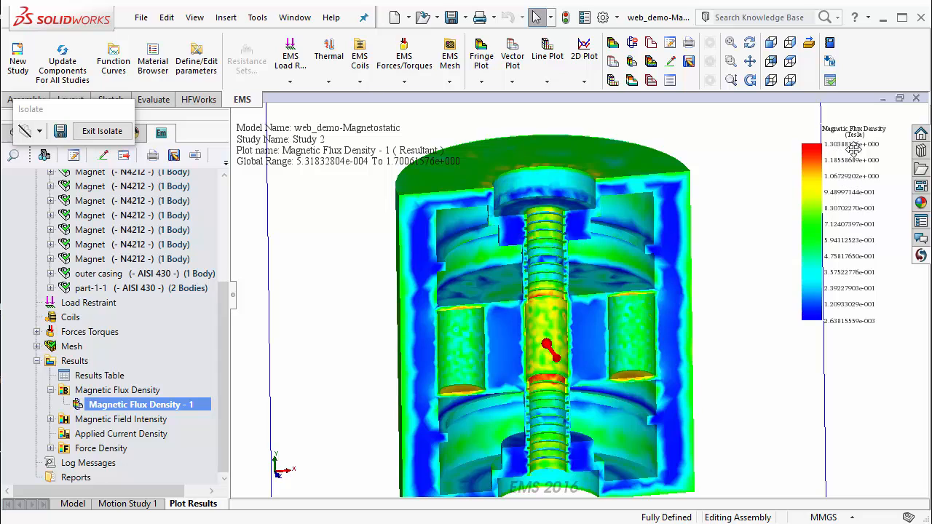
# Examine the flux density in the air around the grooved shaft, the shaft grooves and the magnets.
pyautogui.moveTo(681, 365); pyautogui.dragTo(722, 355, button='middle')
pyautogui.scroll(-6, 524, 229)
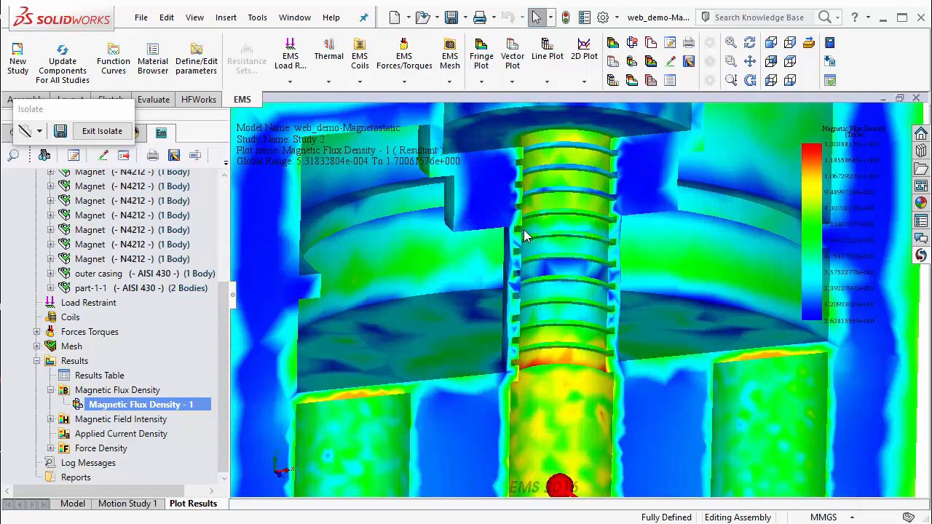
pyautogui.moveTo(523, 229); pyautogui.dragTo(513, 212, button='middle')
pyautogui.scroll(6, 520, 372)
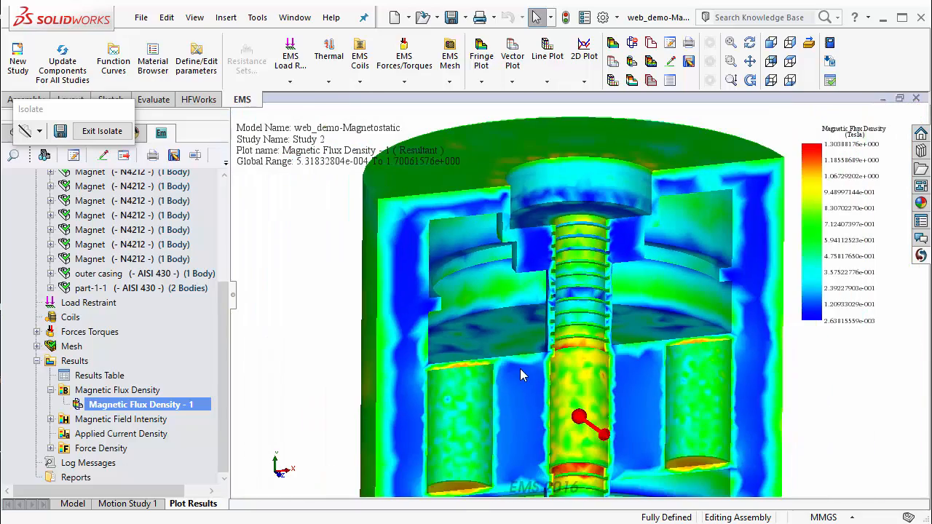
pyautogui.moveTo(520, 368)
pyautogui.mouseDown(button='middle')
pyautogui.moveTo(507, 323)
pyautogui.moveTo(515, 354)
pyautogui.mouseUp(button='middle')
pyautogui.scroll(2, 515, 354)
pyautogui.moveTo(529, 398)
pyautogui.mouseDown(button='middle')
pyautogui.moveTo(540, 430)
pyautogui.moveTo(529, 396)
pyautogui.mouseUp(button='middle')
pyautogui.scroll(1, 529, 395)
pyautogui.scroll(-1, 725, 485)
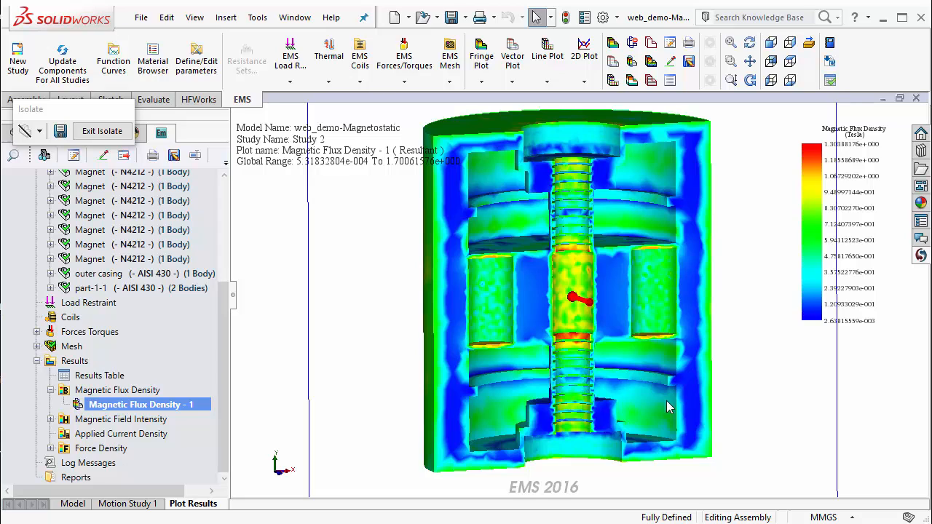
# Display the Magnetic Field Intensity - 1 plot and apply section clipping at a 0 mm offset with 0 degree angles.
pyautogui.click(51, 420)
pyautogui.doubleClick(109, 434)
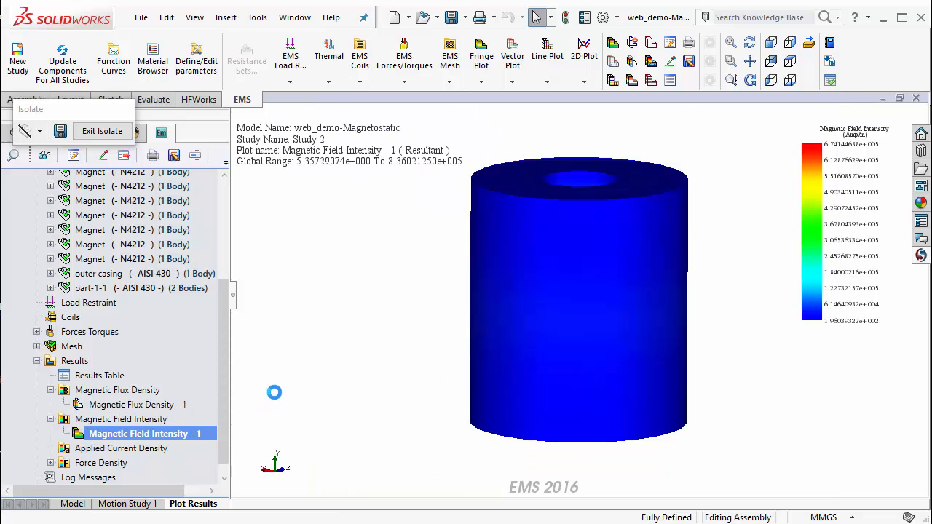
pyautogui.rightClick(193, 442)
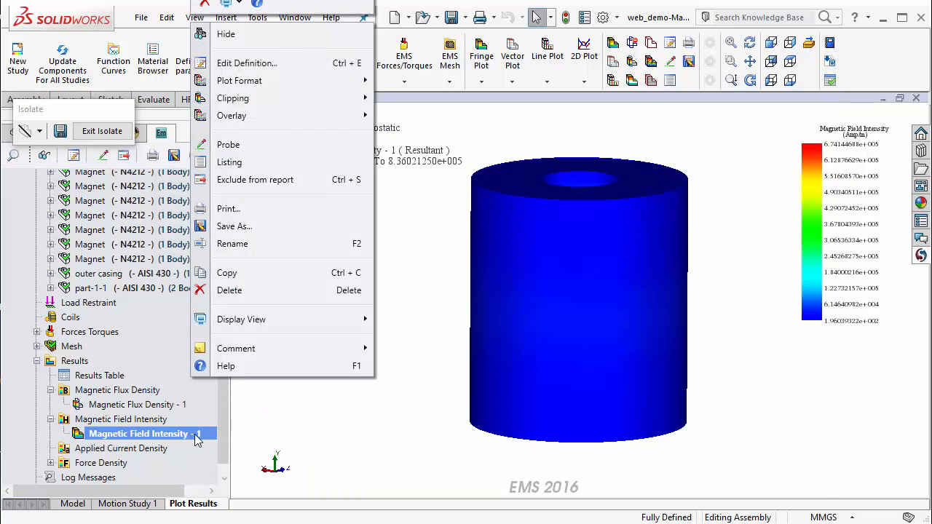
pyautogui.moveTo(276, 102)
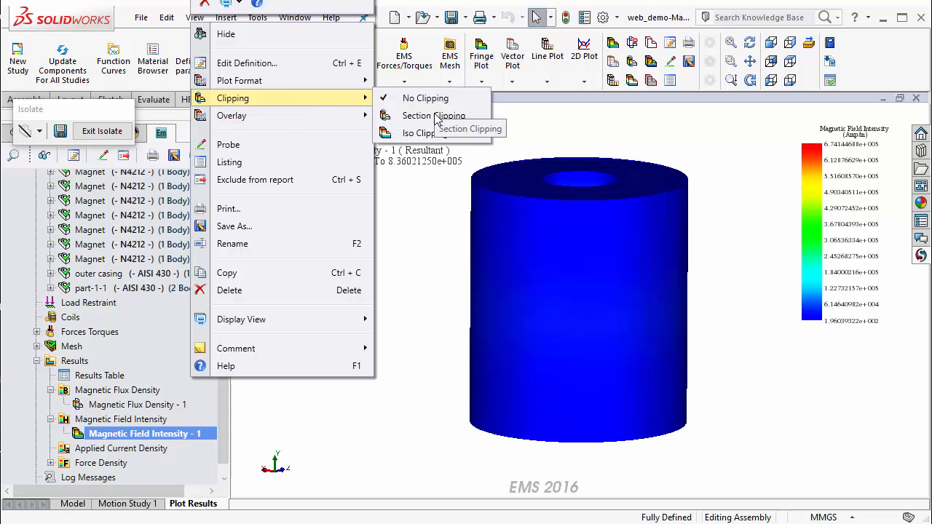
pyautogui.click(436, 117)
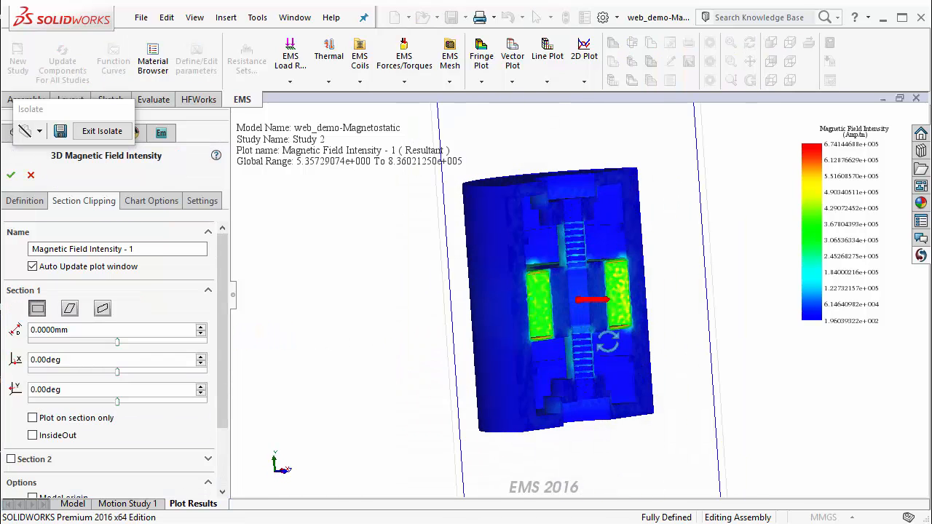
pyautogui.moveTo(429, 393); pyautogui.dragTo(390, 387, button='middle')
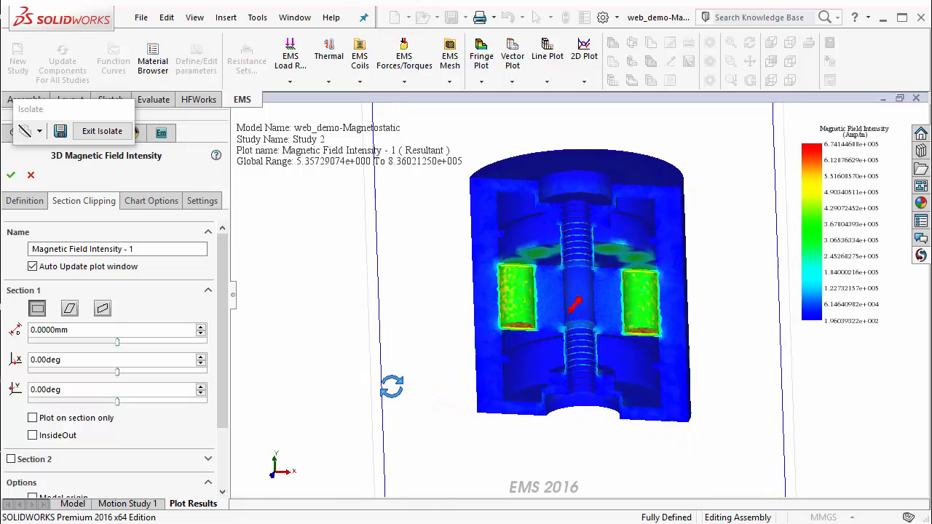
pyautogui.scroll(-2, 641, 317)
pyautogui.moveTo(595, 346); pyautogui.dragTo(601, 345, button='middle')
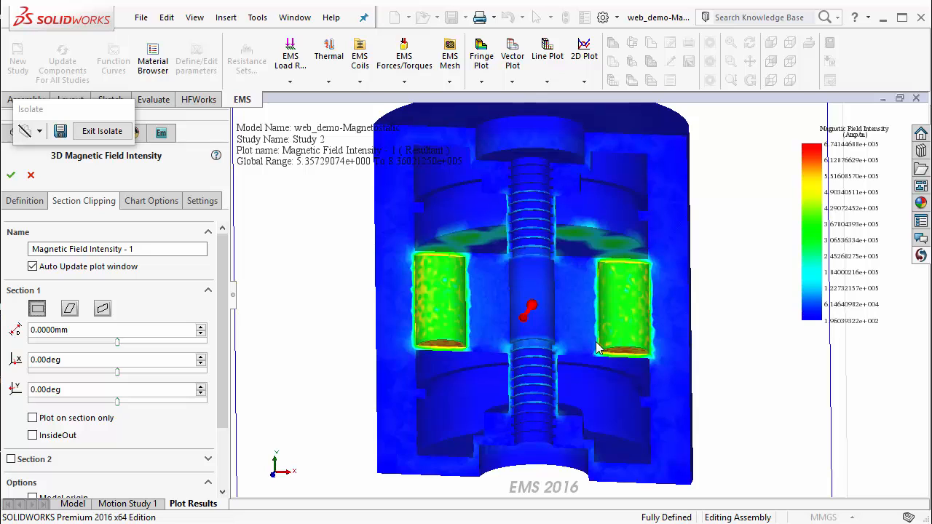
pyautogui.moveTo(490, 354)
pyautogui.mouseDown(button='middle')
pyautogui.moveTo(483, 366)
pyautogui.moveTo(483, 354)
pyautogui.mouseUp(button='middle')
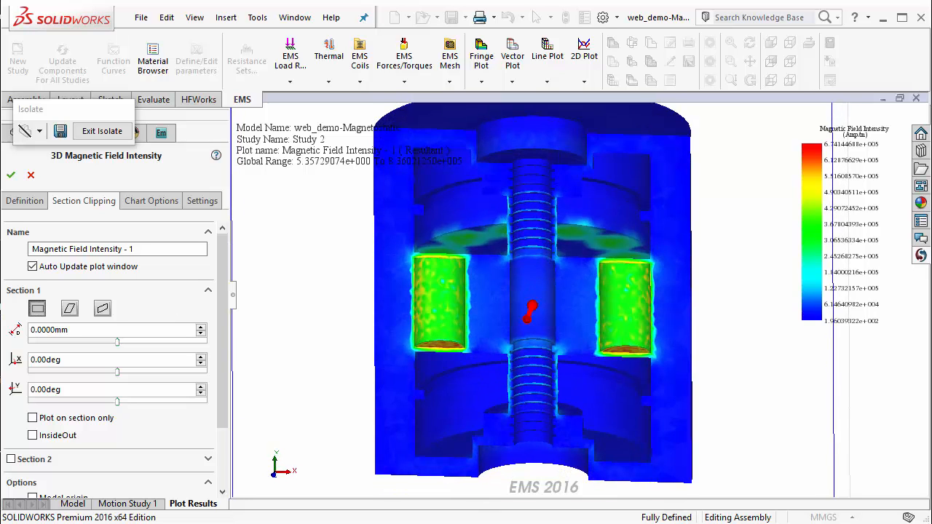
pyautogui.click(11, 175)
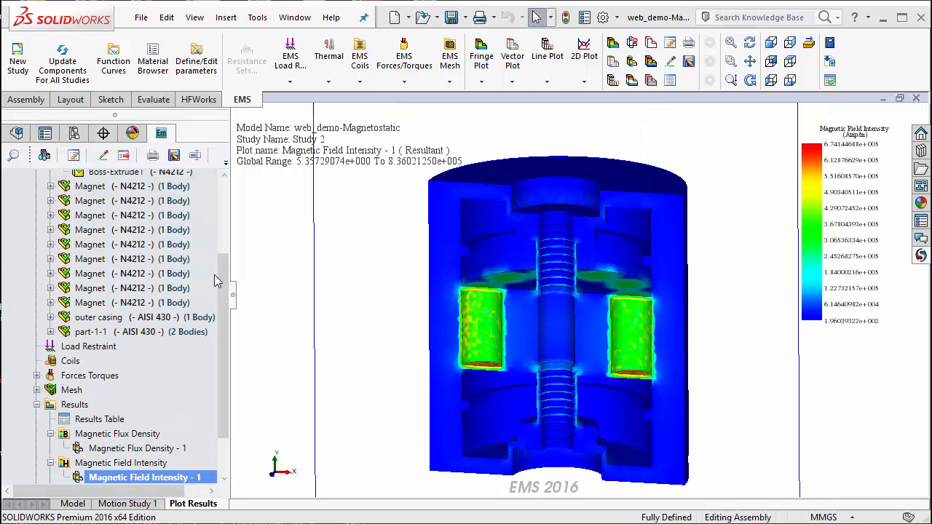
# Open the Study 2 results table and check the X, Y and Z force components of Virtual Work - 1.
pyautogui.scroll(2, 221, 262)
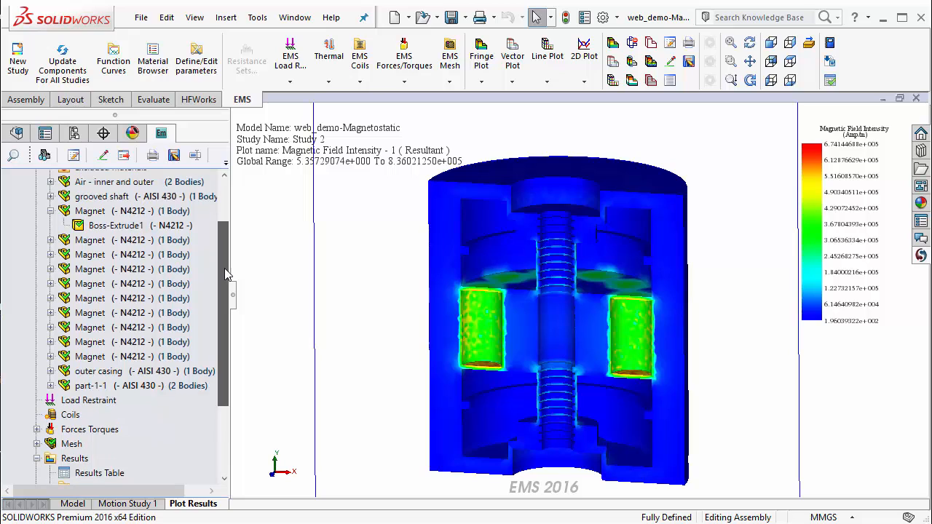
pyautogui.scroll(-2, 225, 274)
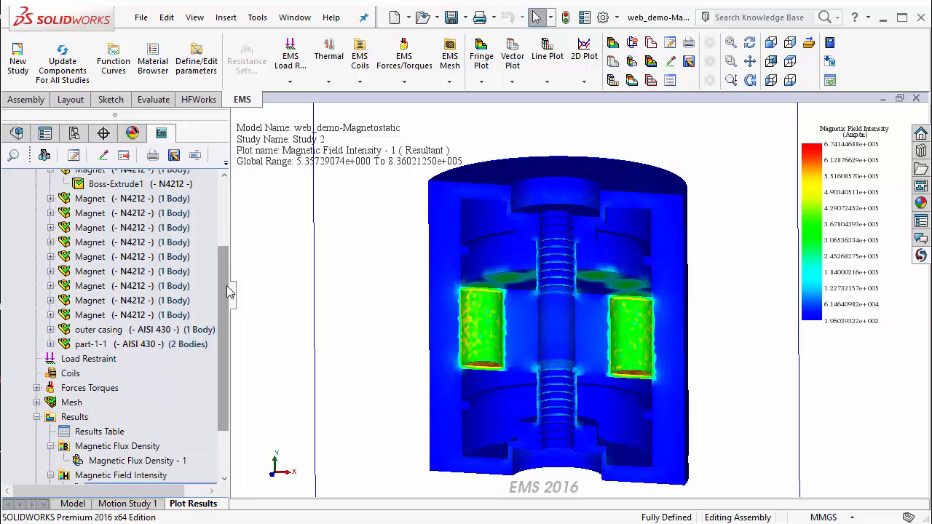
pyautogui.click(102, 432)
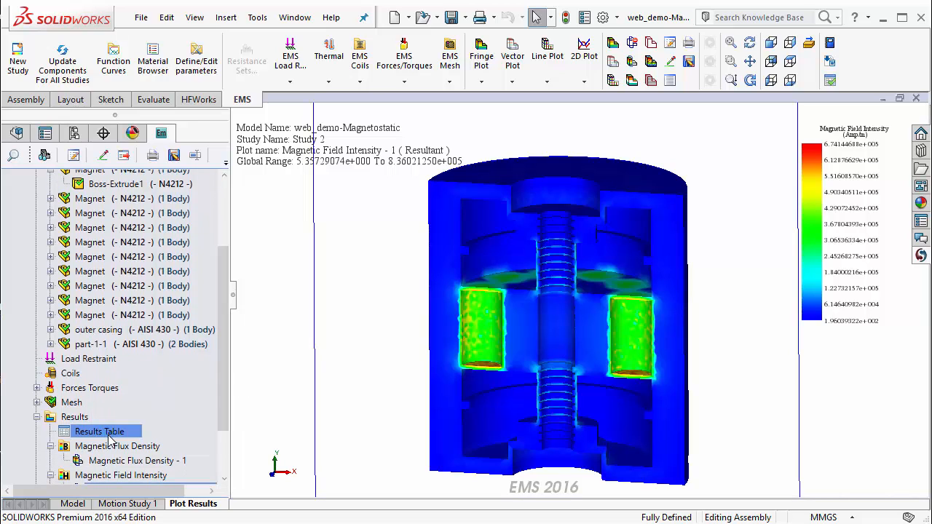
pyautogui.doubleClick(109, 433)
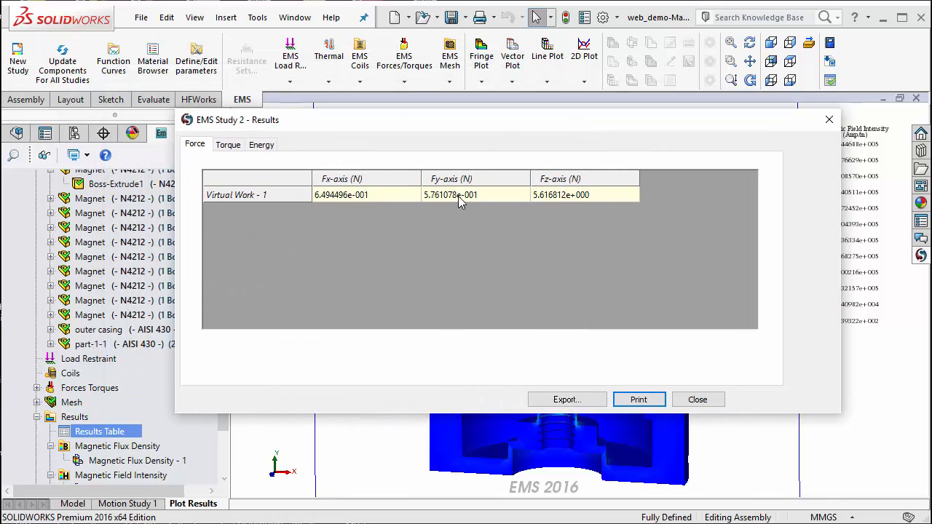
pyautogui.moveTo(495, 128); pyautogui.dragTo(506, 136)
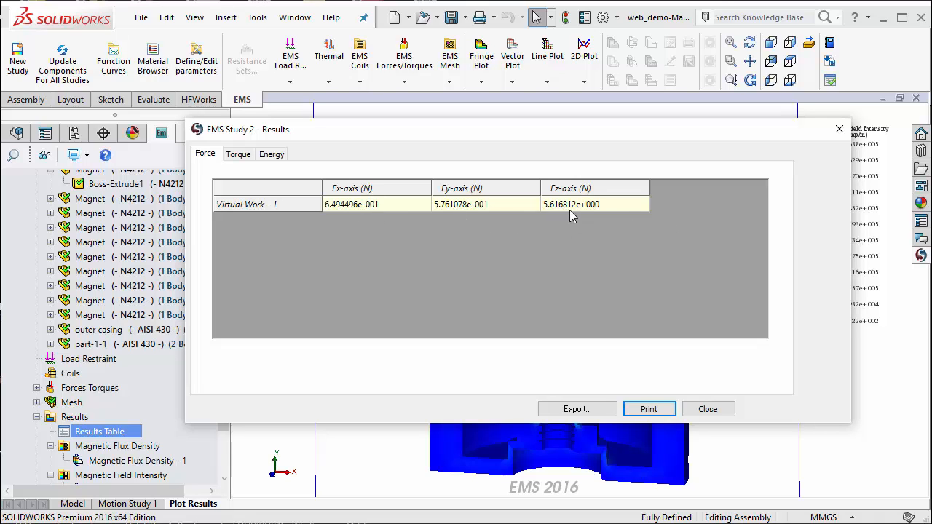
pyautogui.click(500, 207)
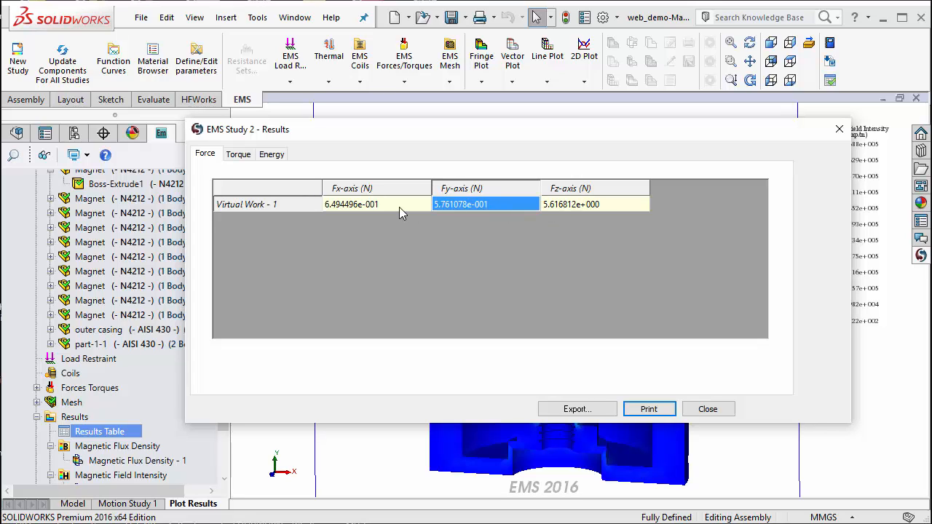
pyautogui.click(399, 207)
pyautogui.click(609, 207)
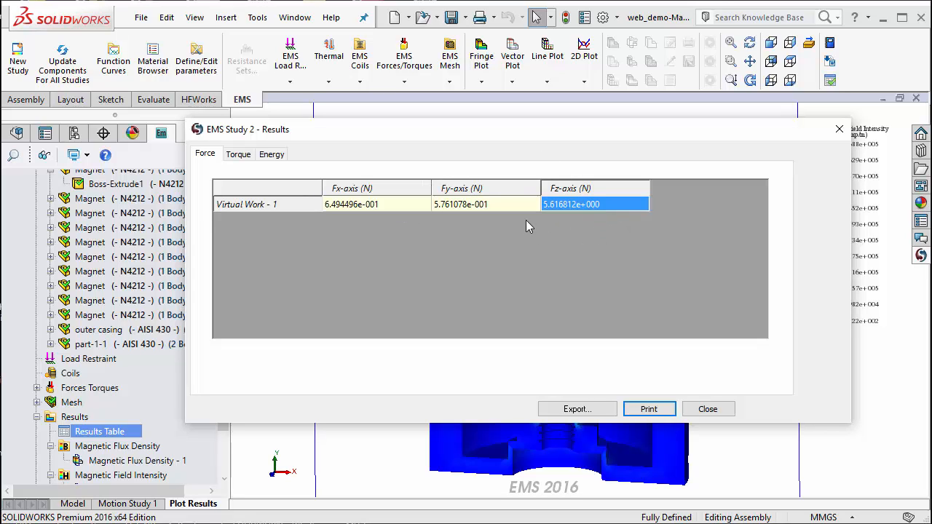